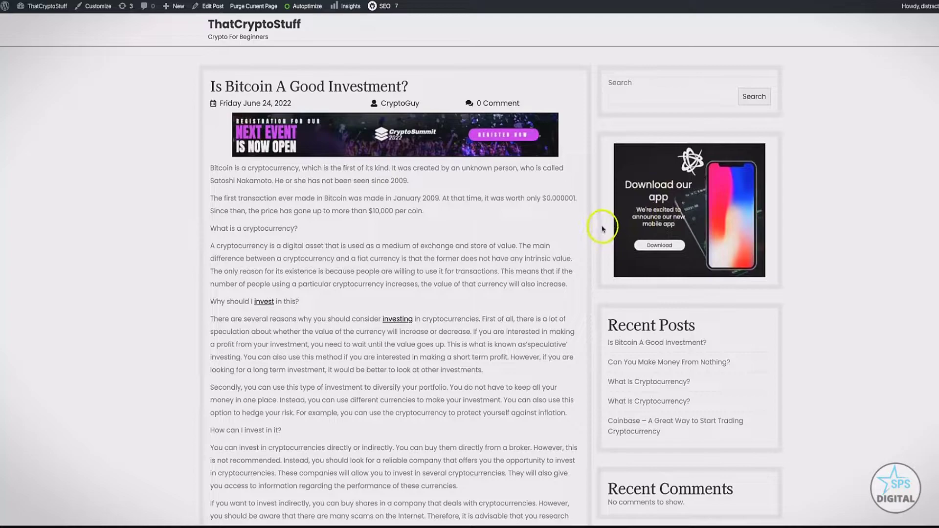
- Examine the banner ads placed in the Bitcoin investment post and in the weight-loss post
scroll(577, 229, down, 4)
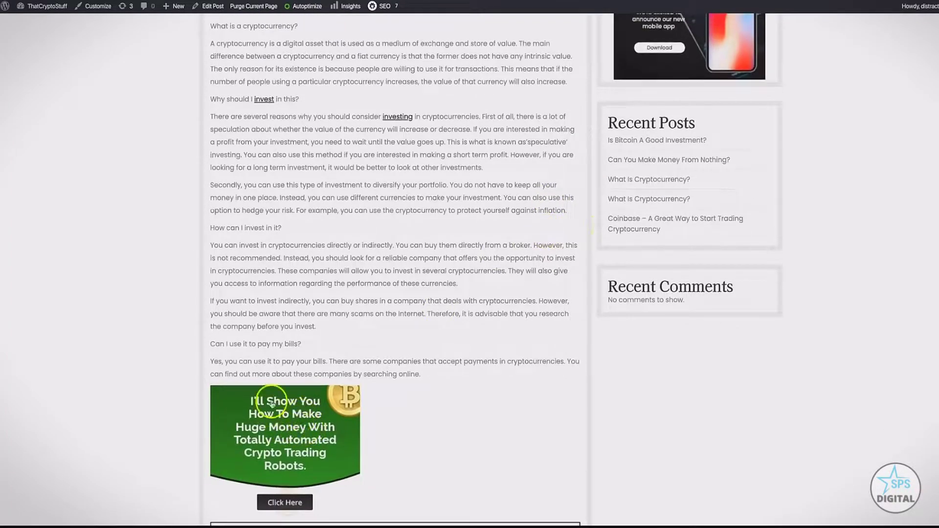
scroll(273, 400, up, 3)
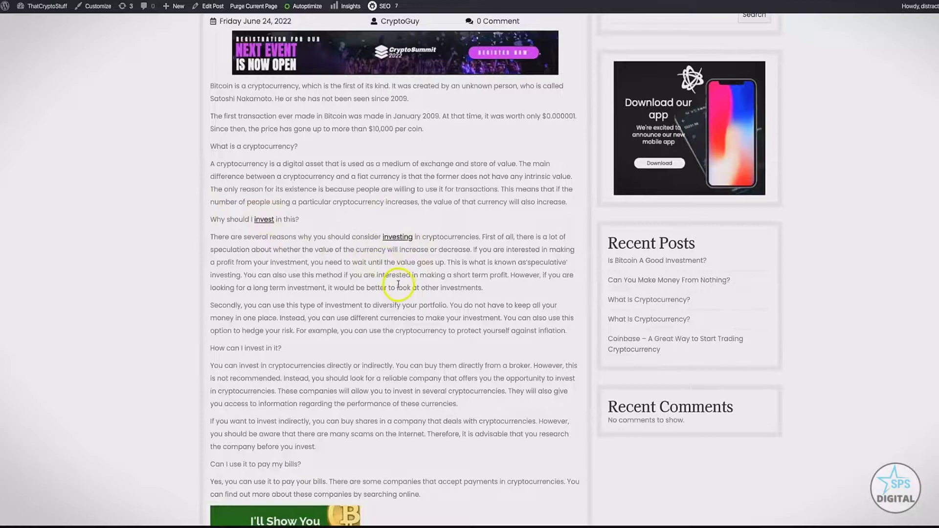
scroll(399, 284, up, 2)
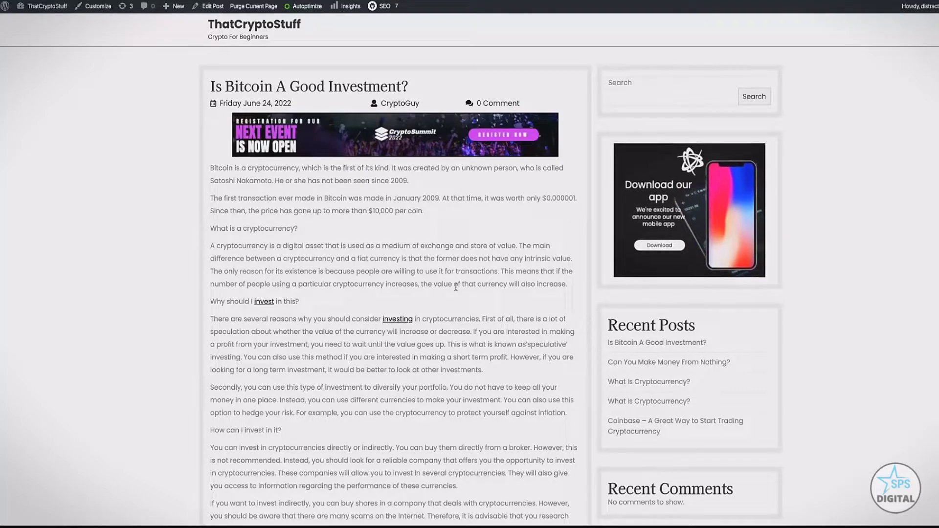
click(540, 127)
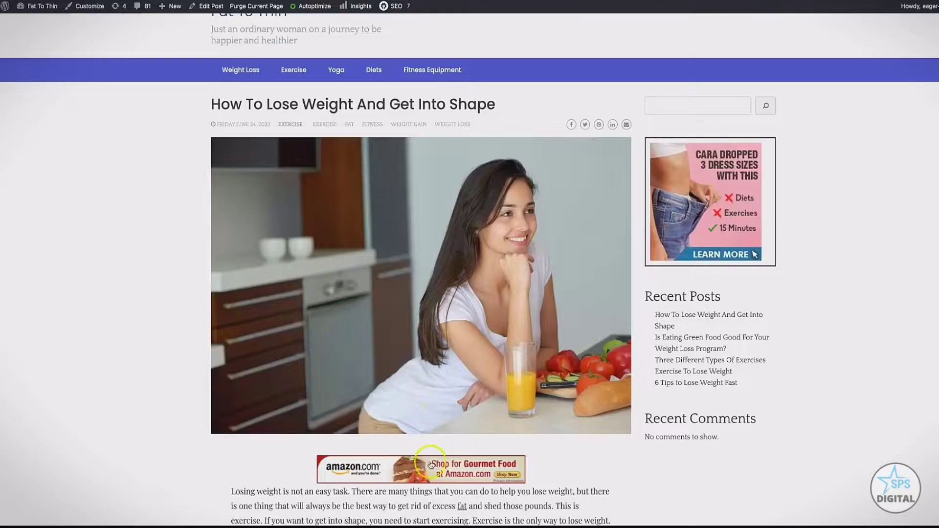
click(463, 467)
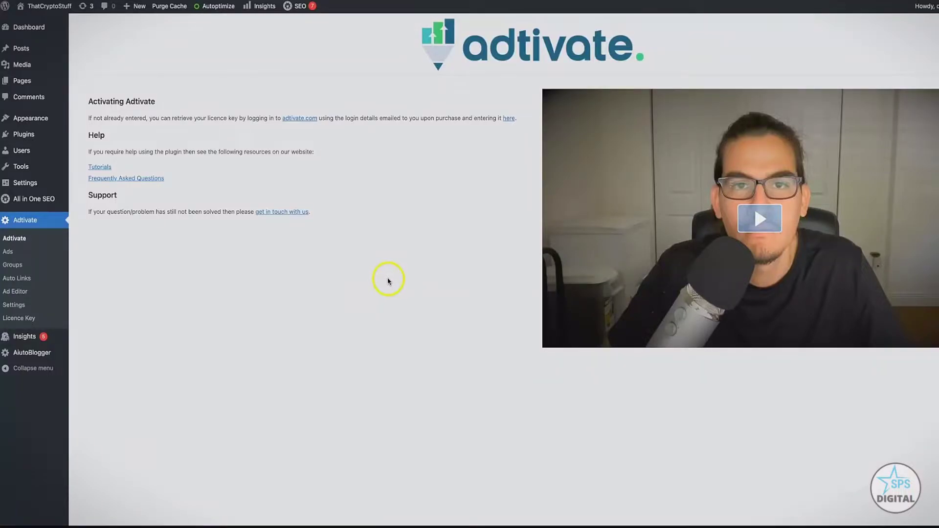
- Start a new Adtivate ad and set its content type to Custom
click(390, 281)
click(8, 252)
click(155, 29)
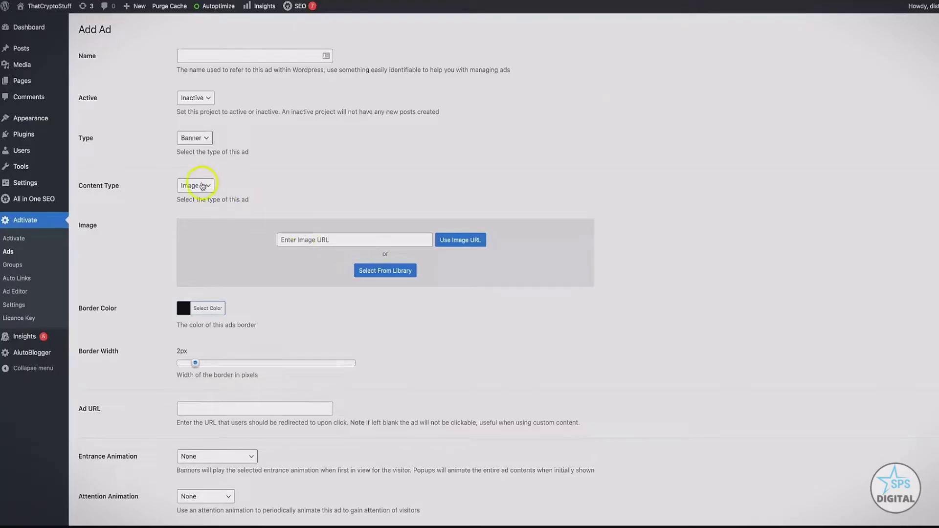
click(203, 186)
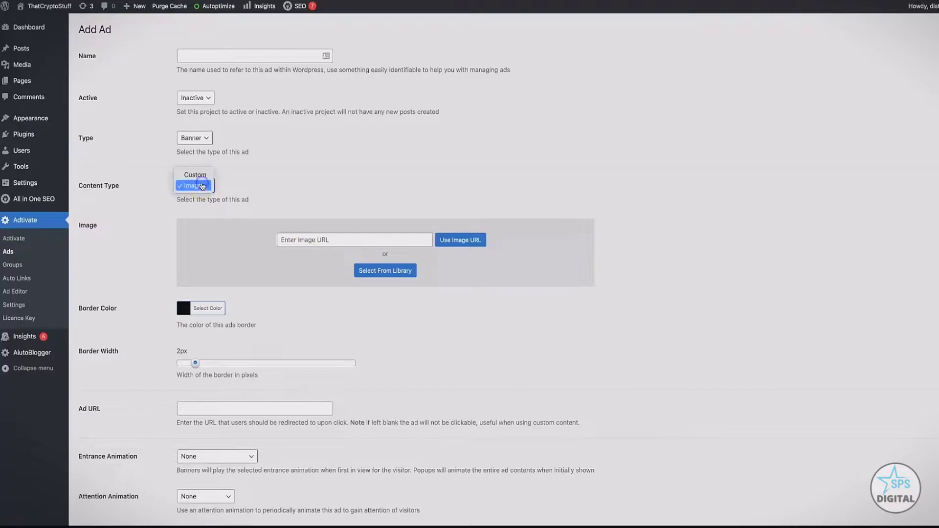
click(195, 175)
- Insert the cryptoultimatum.com affiliate banner HTML with the INSERT_YOUR_AFFILIATE_LINK placeholder as custom content, render it visually and review the remaining ad settings
click(713, 268)
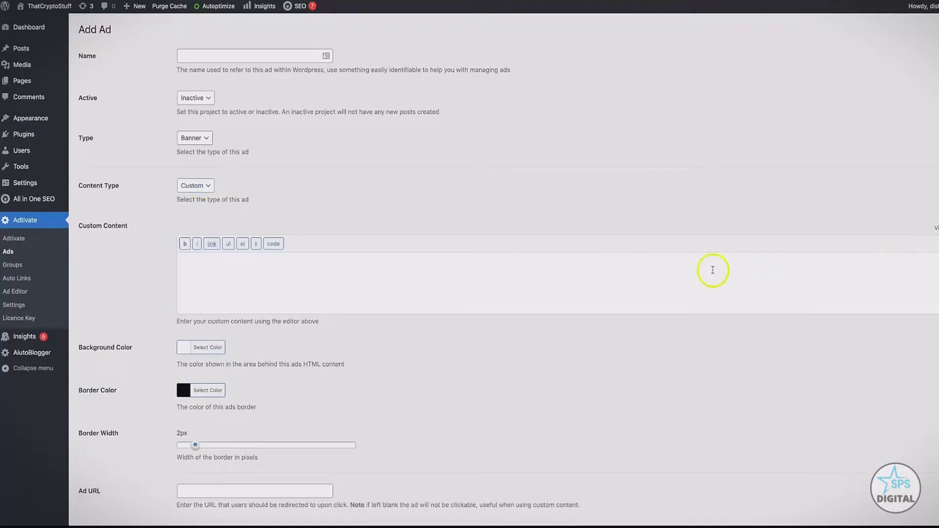
text(<a href="INSERT_YOUR_AFFILIATE_LINK" target="_blank"><img src="https://cryptoultimatum.com/bitcoin/crypto-ultimatum-01.jpg" alt="I show You how To Make Huge Profits In A Short Time With Cryptos!" title="I show You how To Make Huge Profits In A Short Time With Cryptos!"></a>)
click(935, 228)
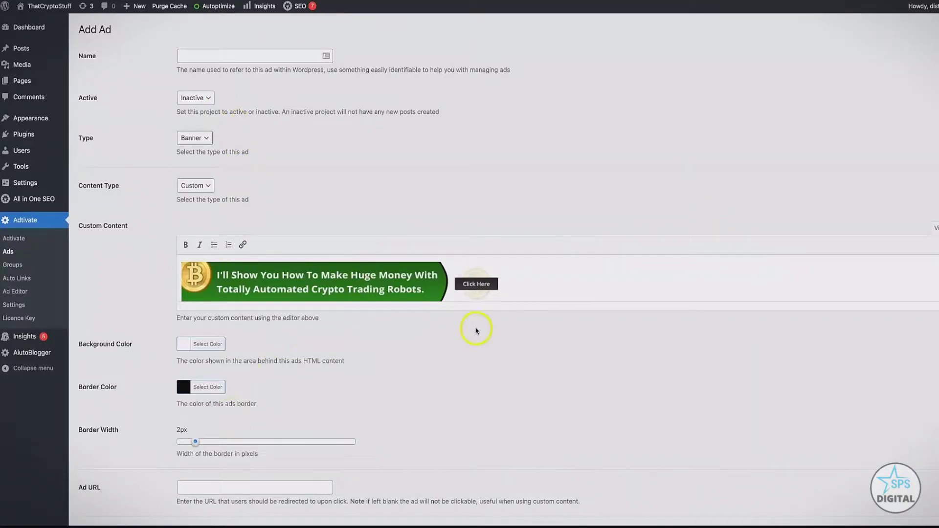
scroll(298, 370, down, 4)
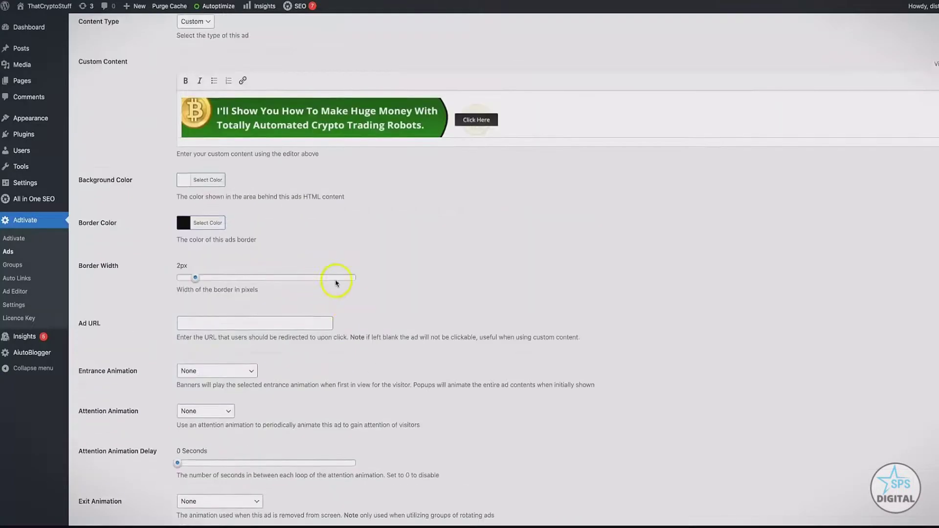
scroll(353, 283, up, 4)
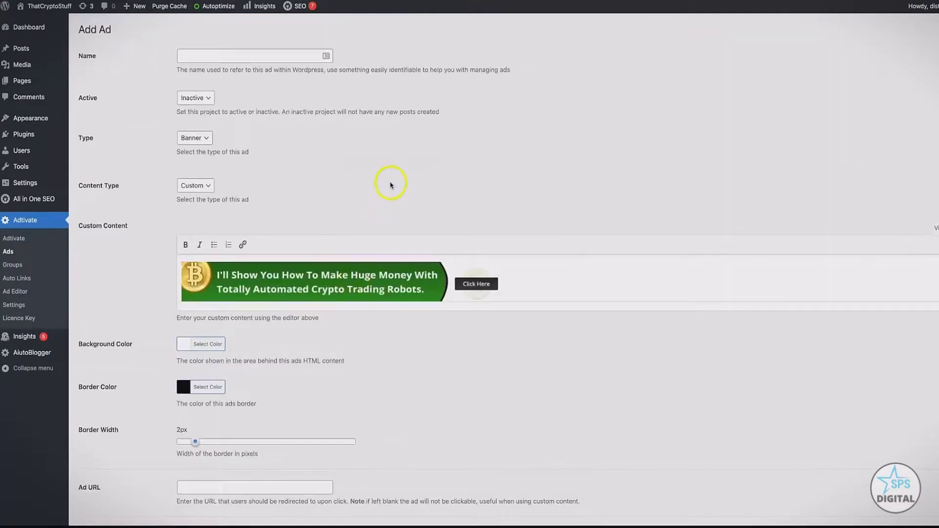
- Open the Ad Editor and show the Display template presets for a new document
click(22, 293)
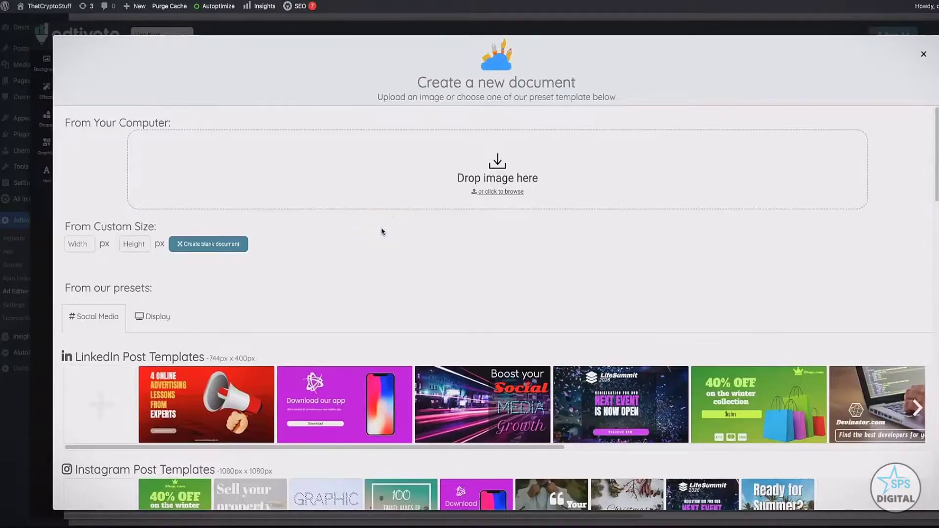
click(489, 262)
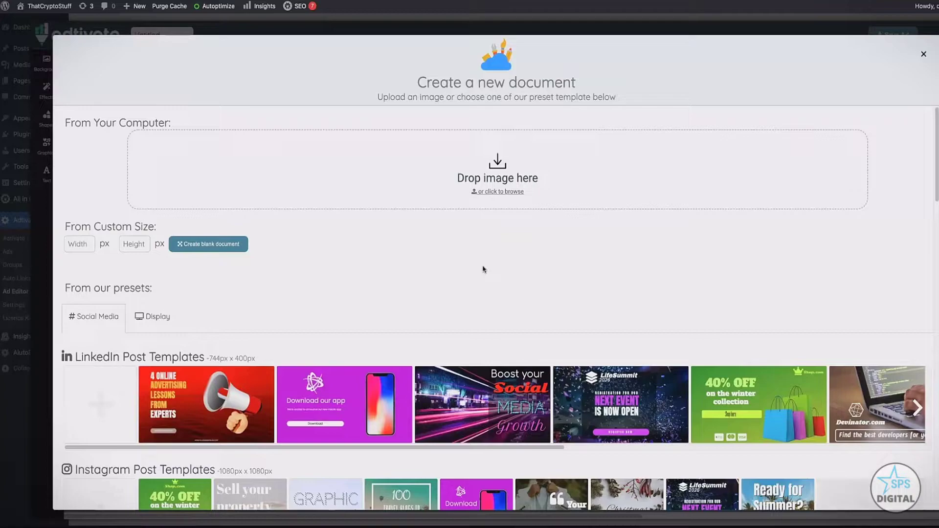
click(164, 316)
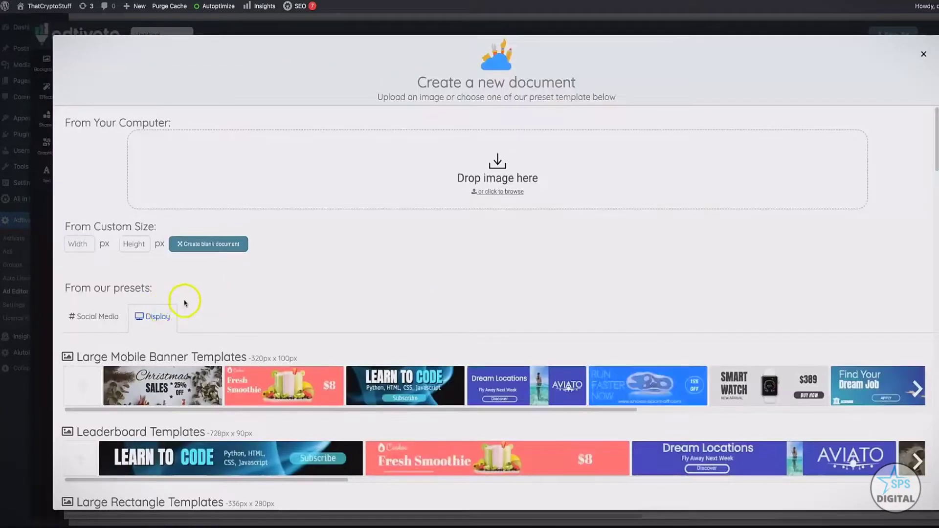
- Examine the available Display and Social Media template categories, their sizes and designs
scroll(293, 293, down, 1)
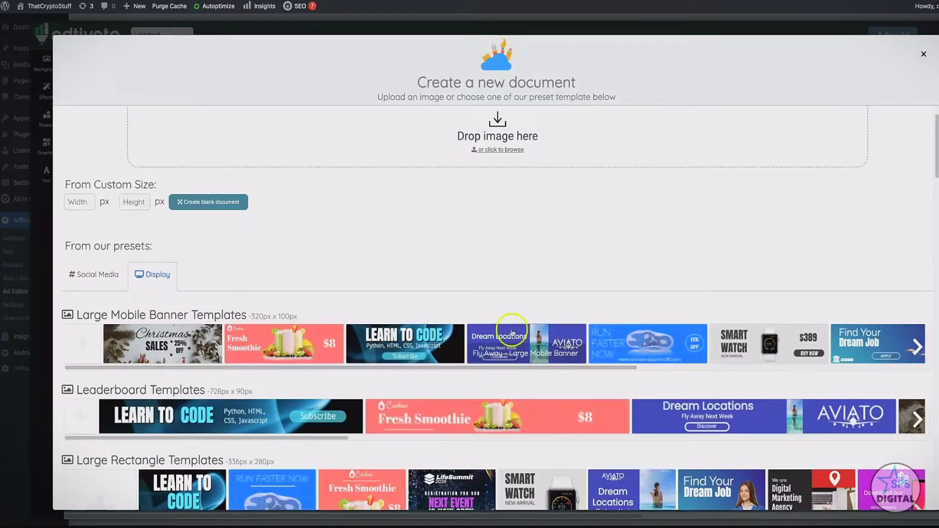
scroll(372, 283, down, 7)
scroll(367, 285, up, 8)
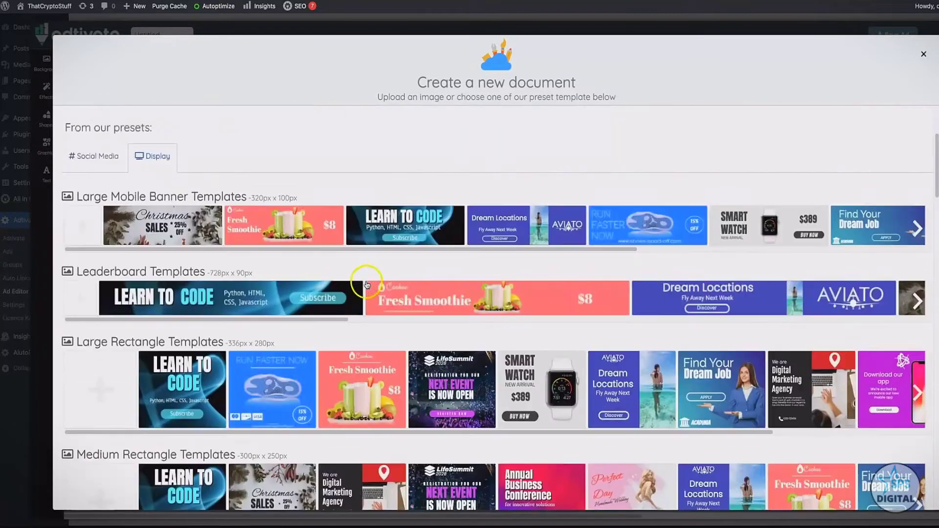
click(99, 154)
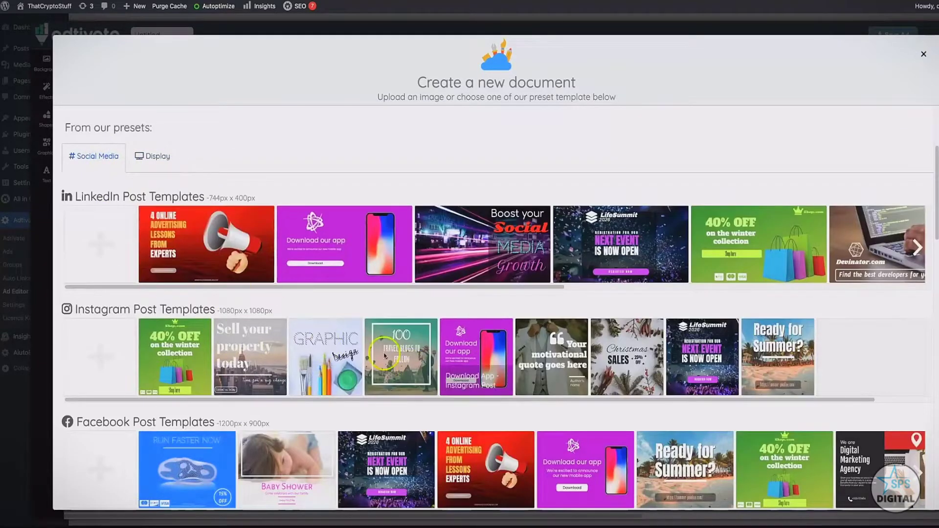
click(162, 158)
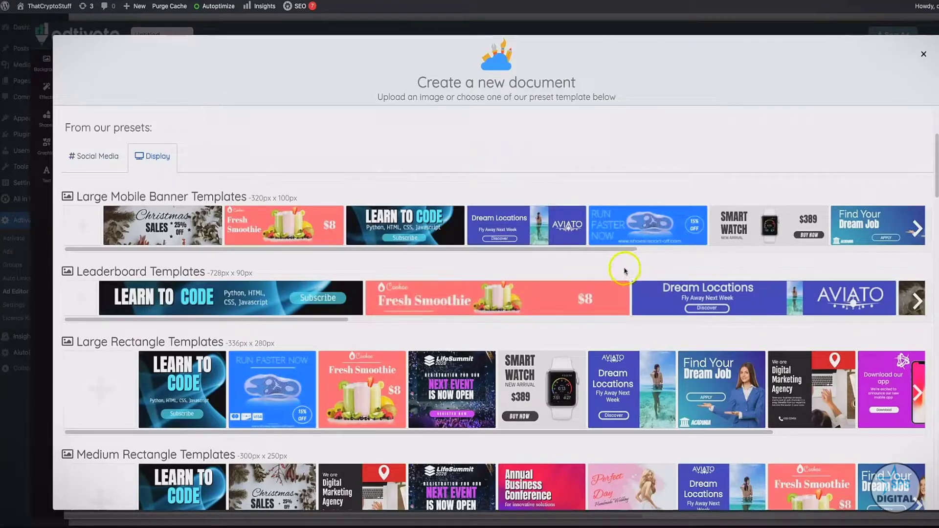
scroll(623, 266, down, 1)
scroll(623, 267, down, 20)
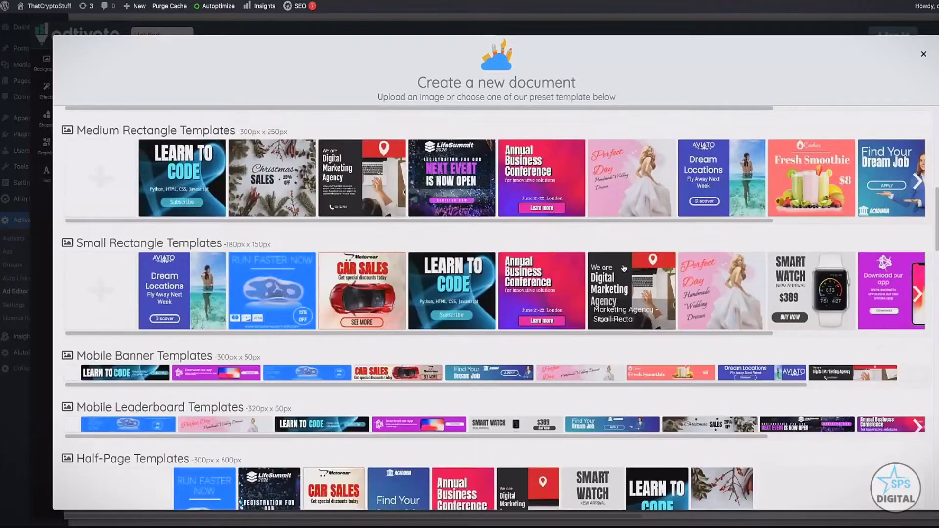
scroll(623, 268, down, 20)
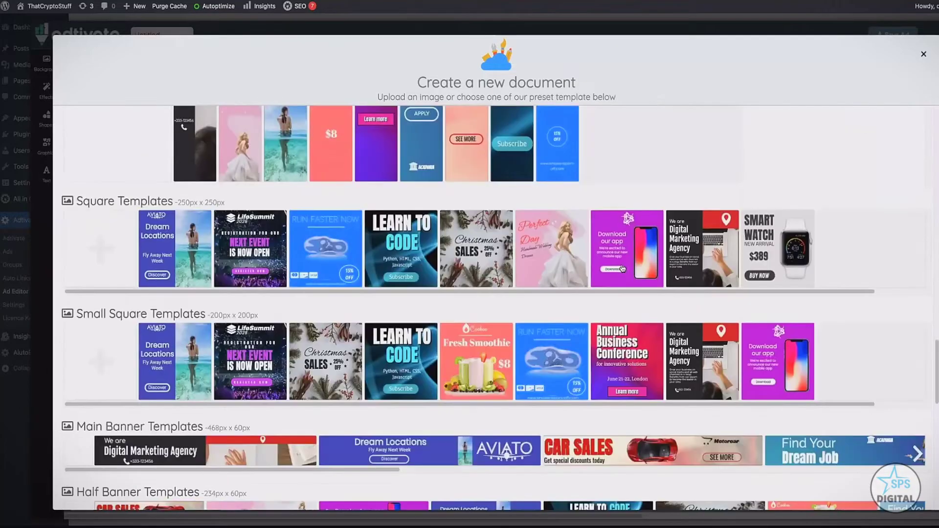
scroll(623, 268, down, 3)
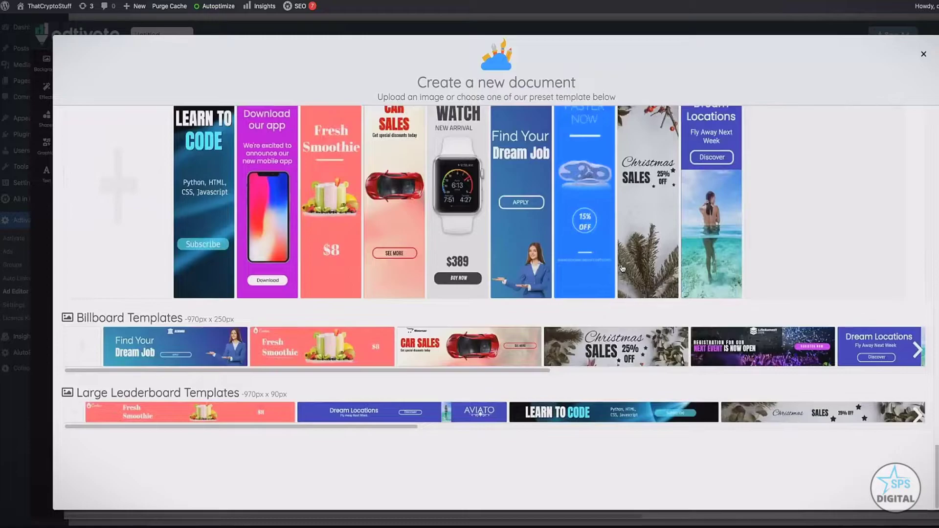
scroll(623, 268, up, 20)
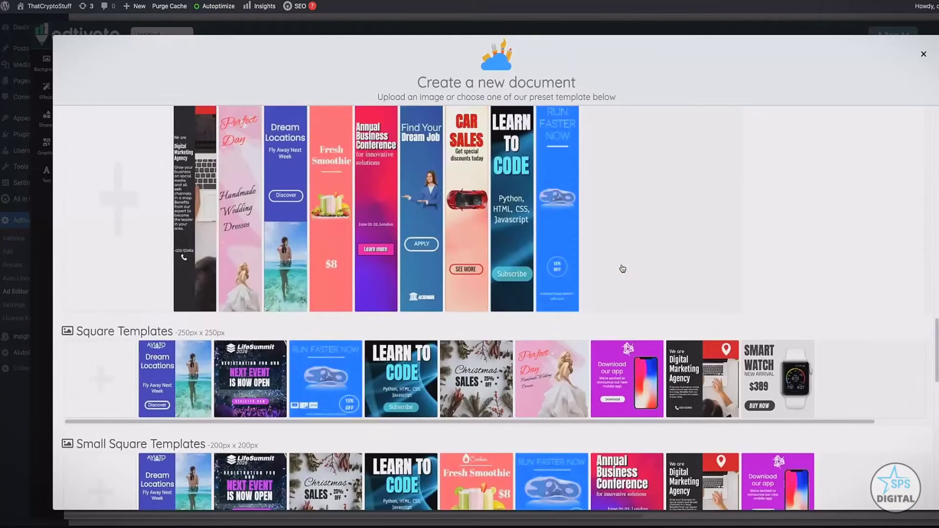
scroll(621, 267, up, 10)
scroll(493, 288, down, 3)
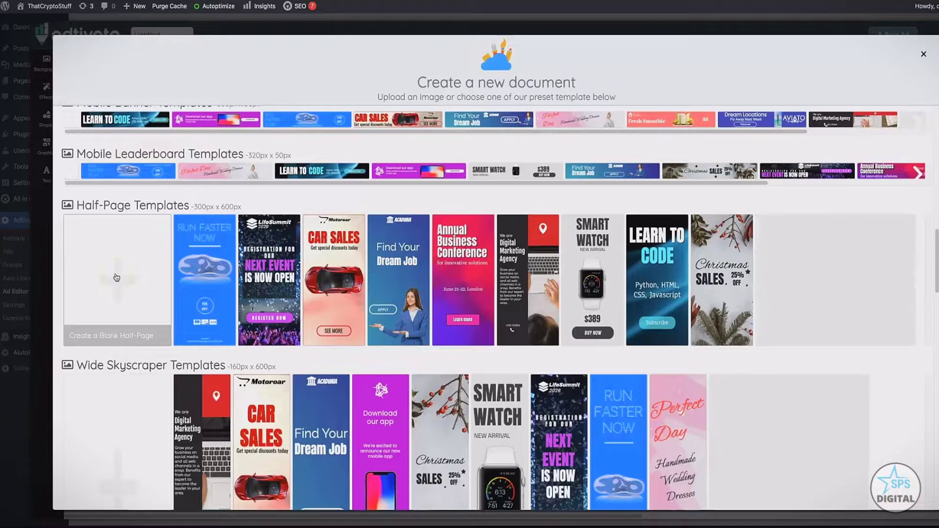
scroll(295, 274, up, 8)
scroll(404, 268, up, 1)
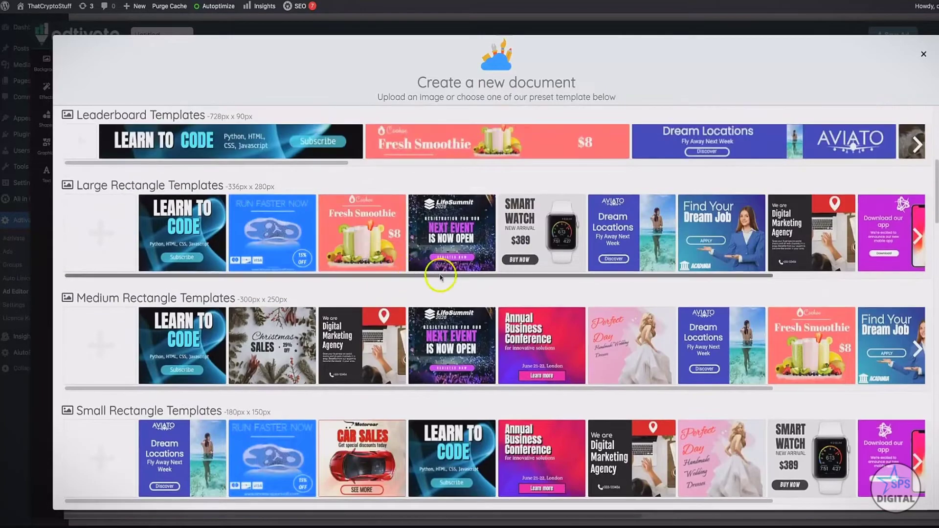
scroll(511, 243, up, 2)
scroll(511, 243, up, 2)
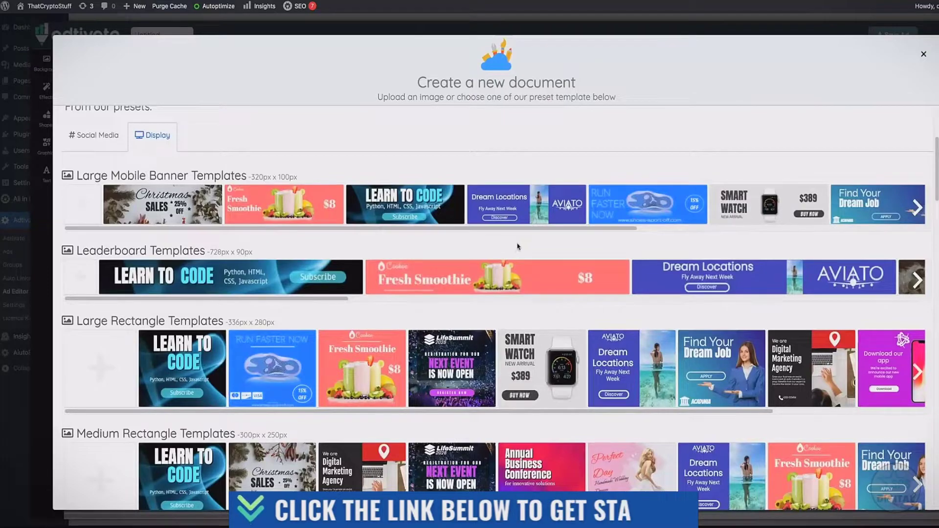
- Create a new document from the Smart Watch template in the 320 x 100 px Large Mobile Banner category
click(522, 246)
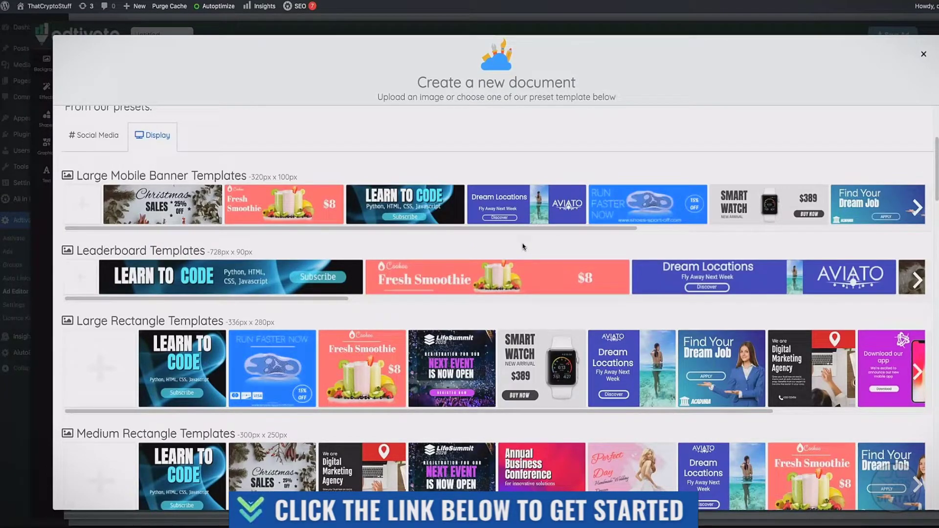
click(355, 231)
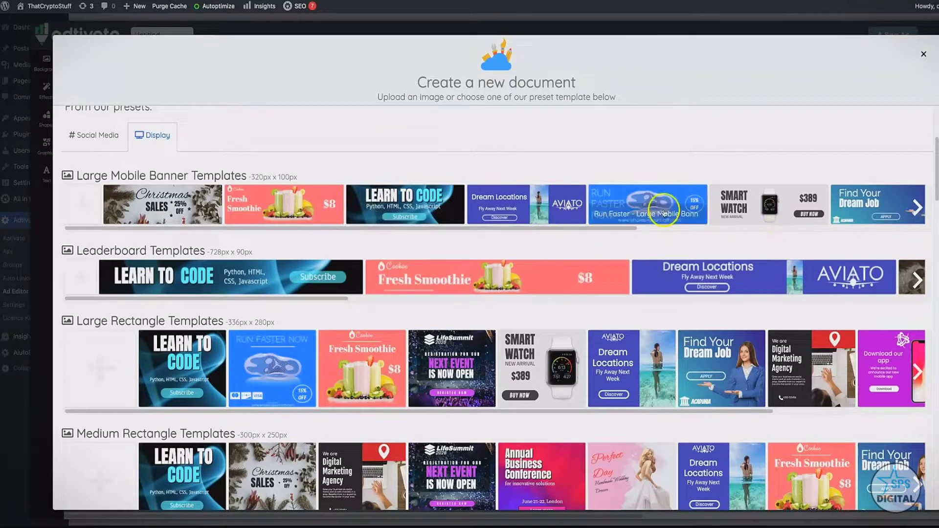
click(738, 198)
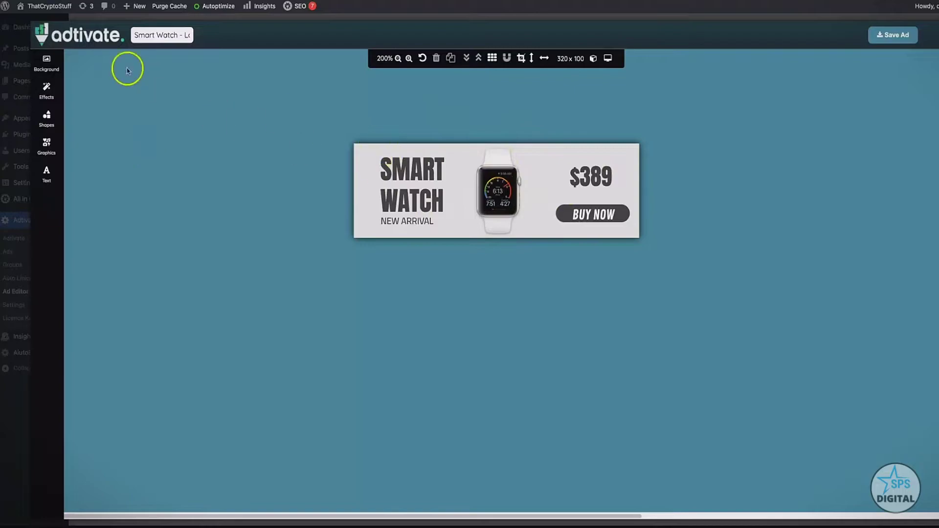
- Search the background images for "crypto" and apply the gold coins photo as the banner's background
click(48, 62)
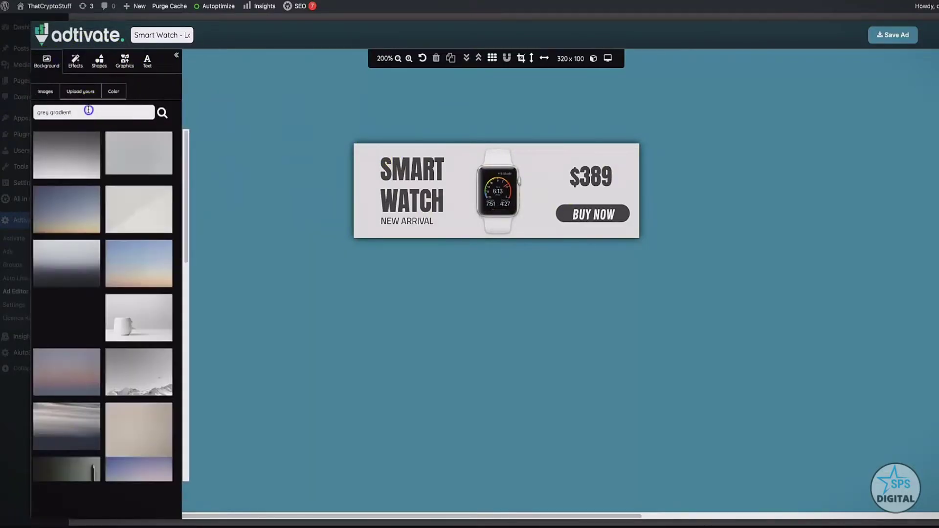
click(88, 110)
text(cry)
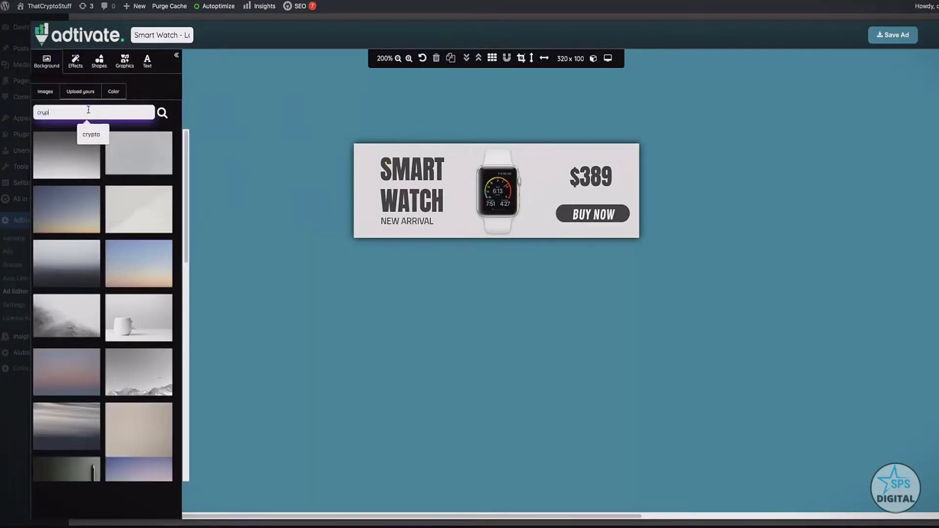
text(pto)
click(159, 114)
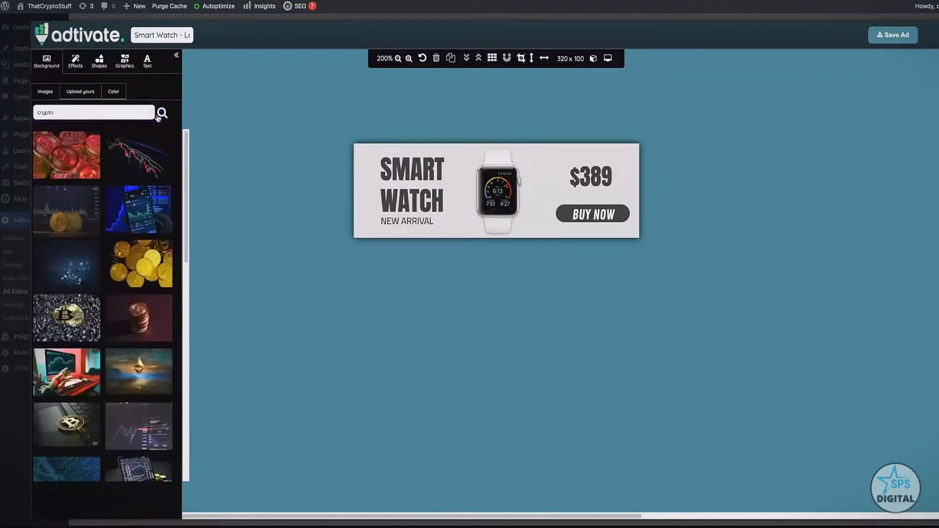
click(138, 257)
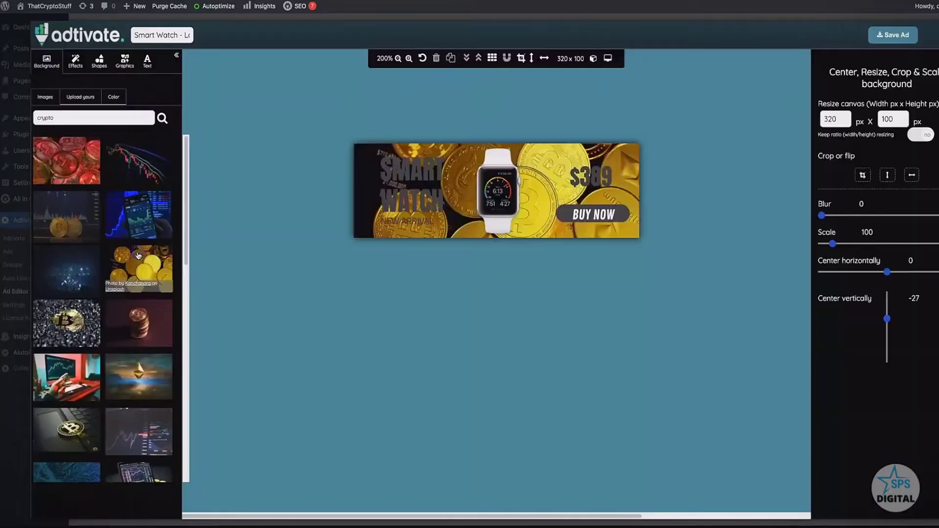
- Change the main color of the "SMART WATCH" heading to light grey (E6E1E1)
click(413, 173)
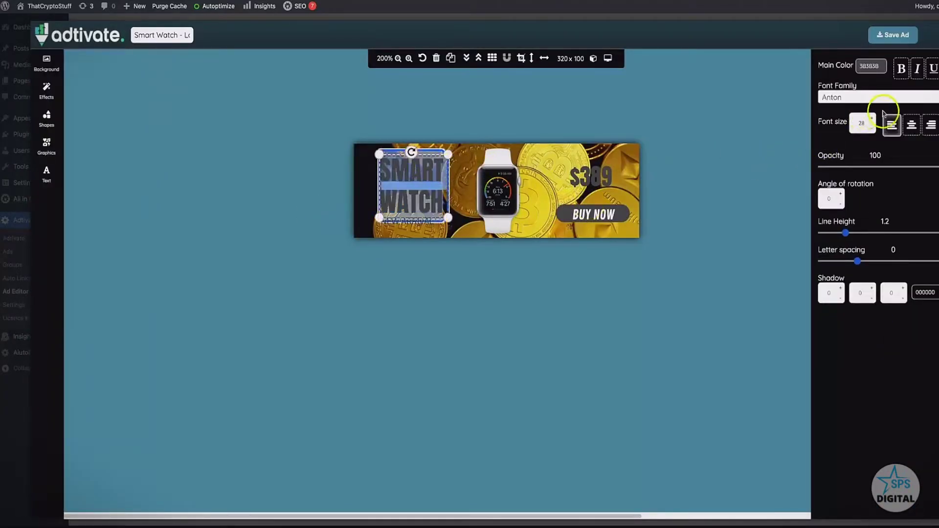
click(872, 66)
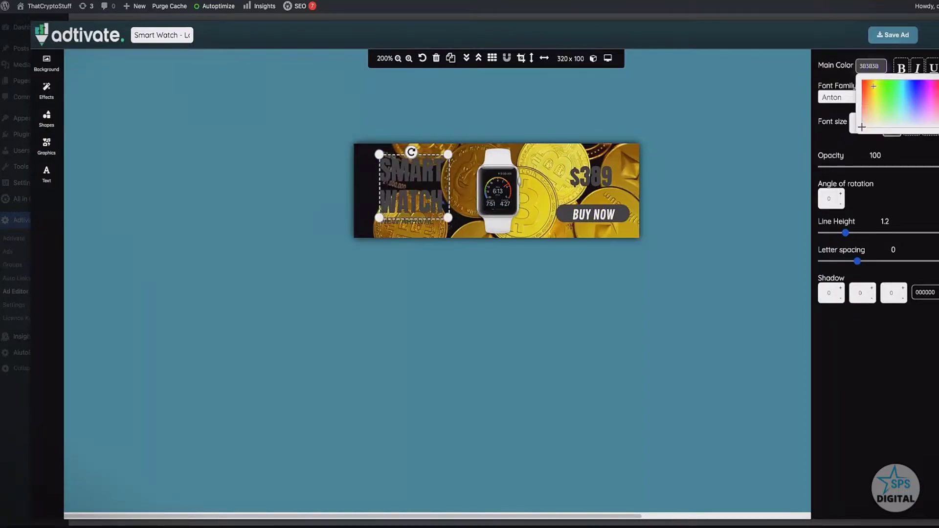
click(865, 82)
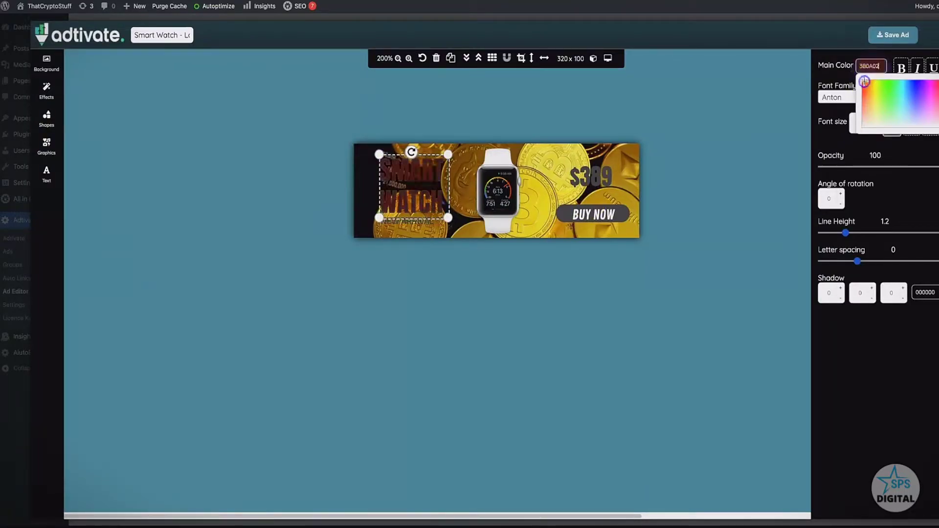
click(865, 82)
click(626, 269)
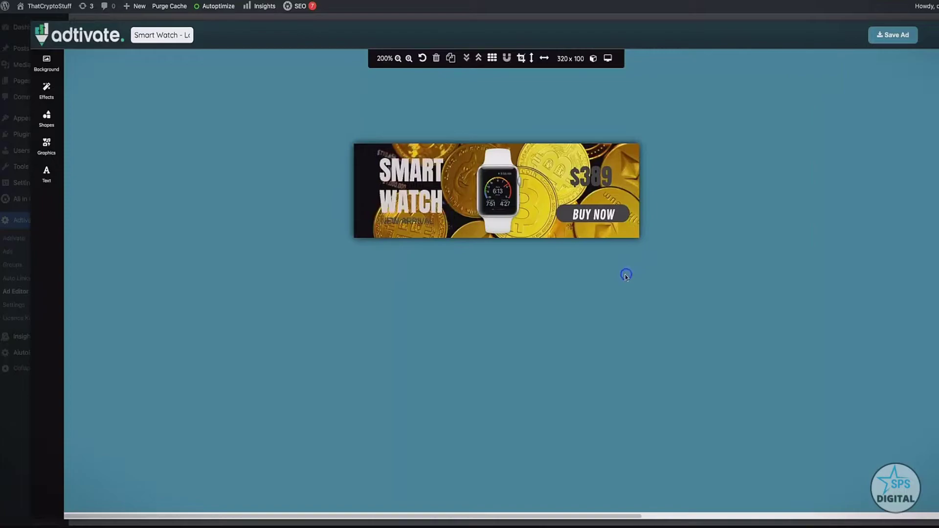
- Try a yellow shade on the "$389" price text and settle on a near-white main color
click(590, 174)
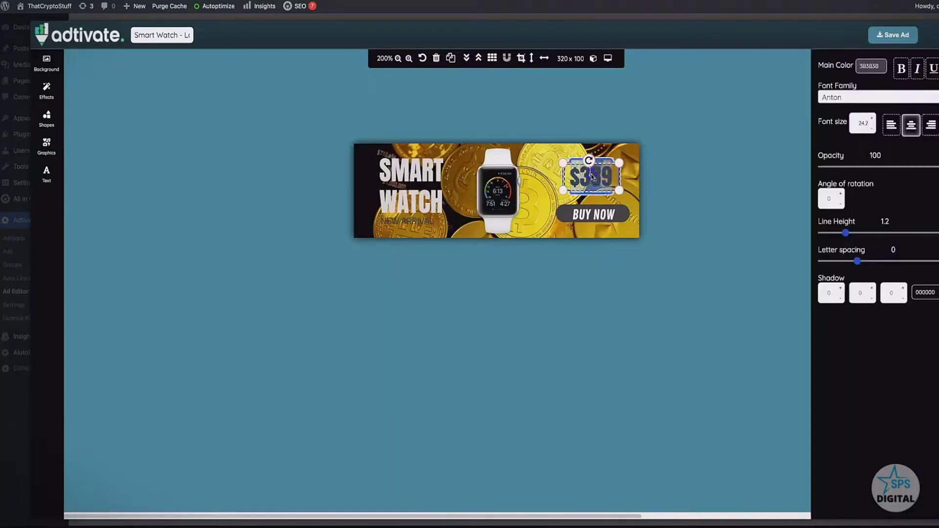
click(880, 69)
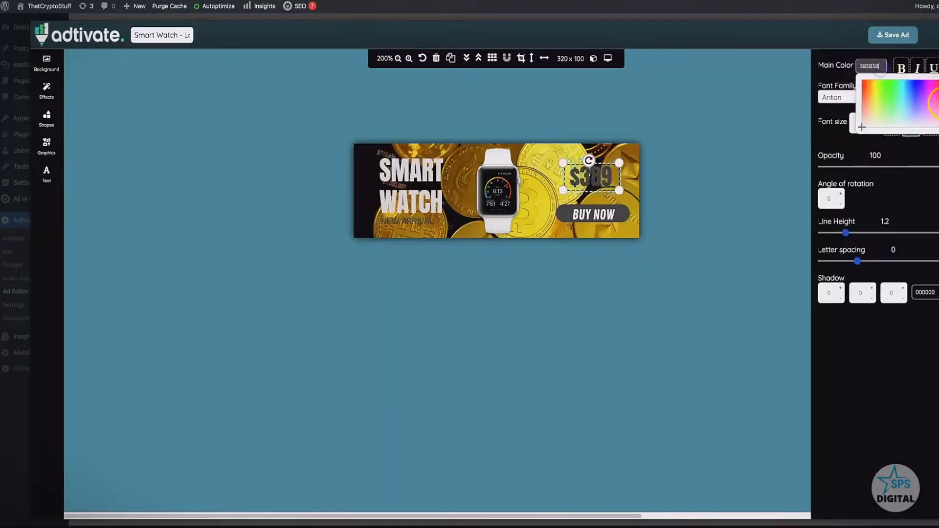
text(F5F5F5)
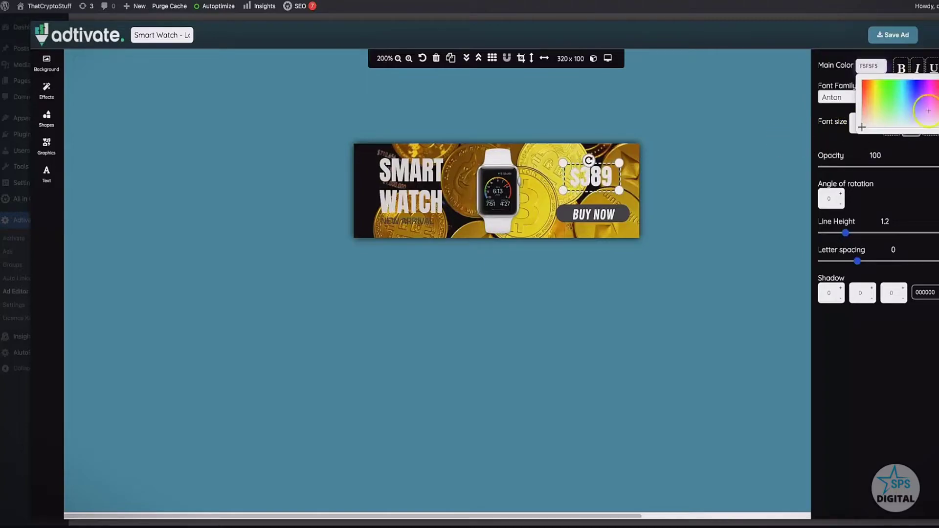
click(877, 87)
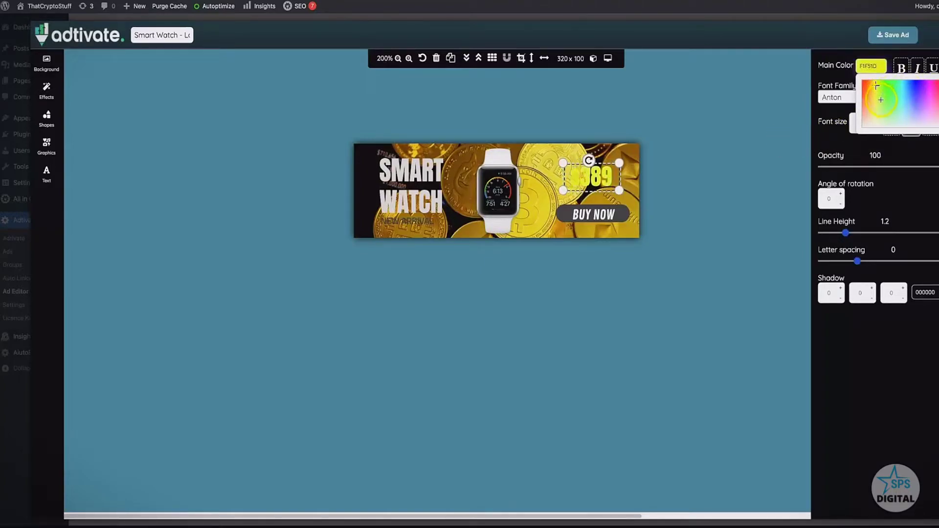
click(532, 231)
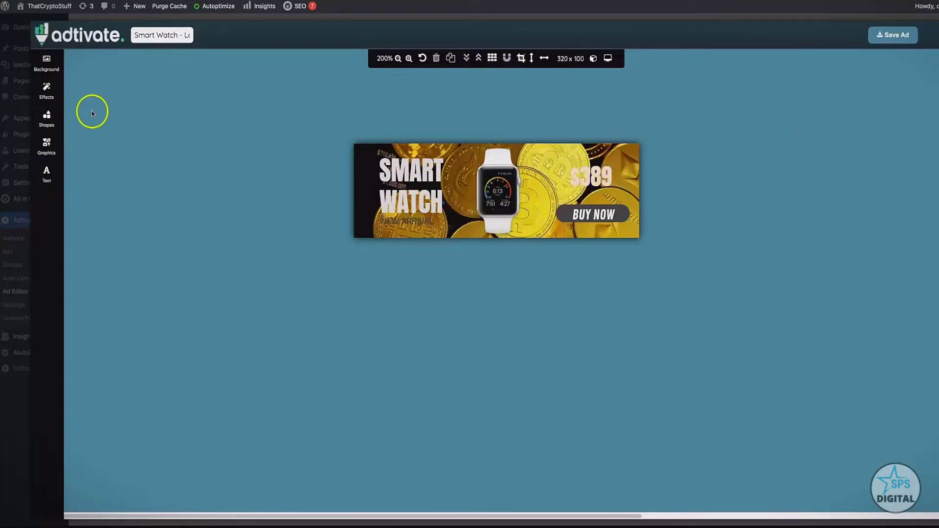
- Look through the editor's image effects, background images and available shapes
click(47, 90)
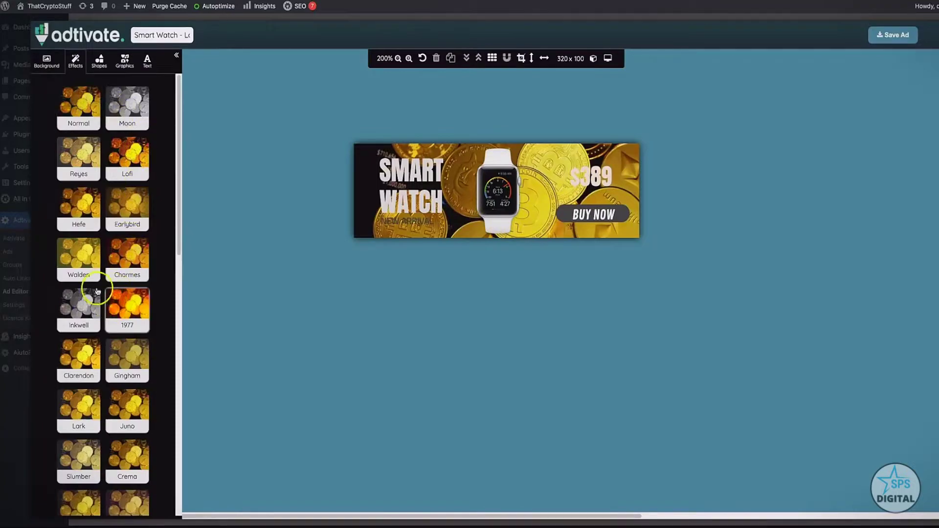
click(51, 67)
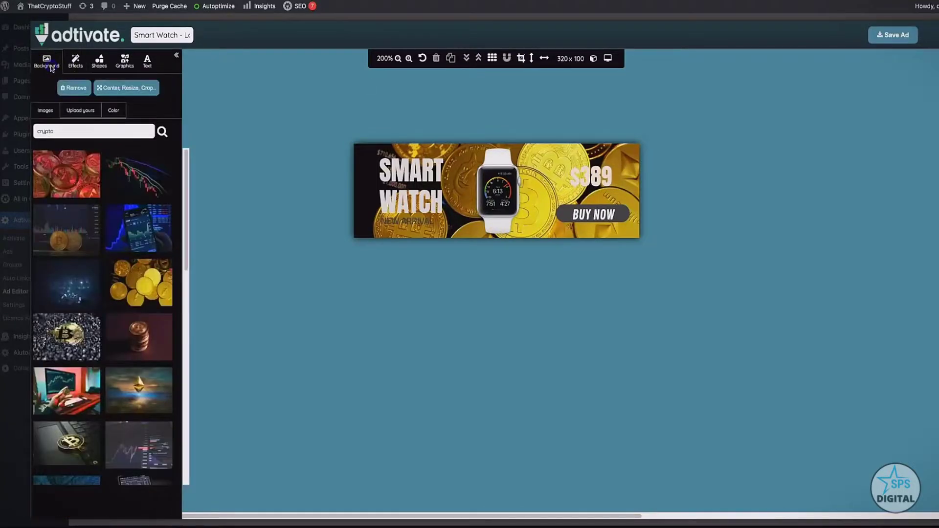
click(100, 61)
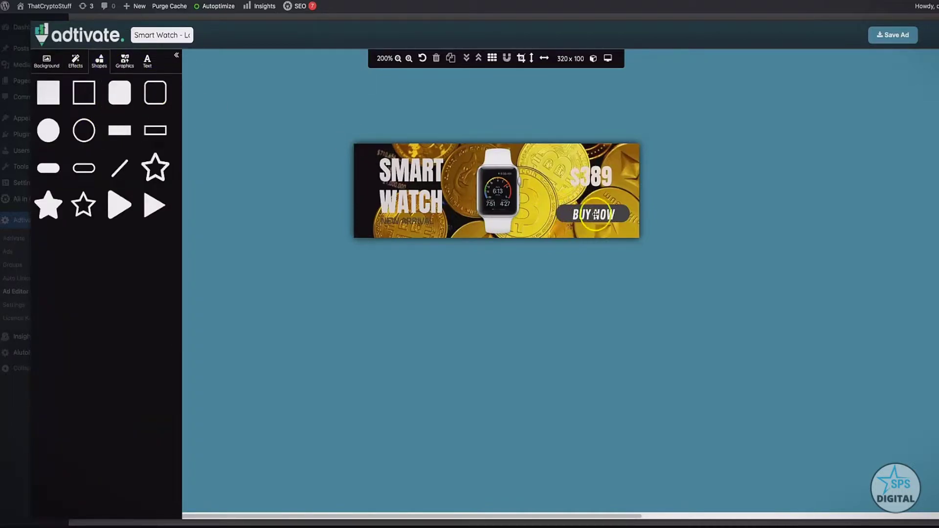
- Replace the smart watch with the stock photo of the man in the black hat, and show the option for uploading custom graphics
click(126, 62)
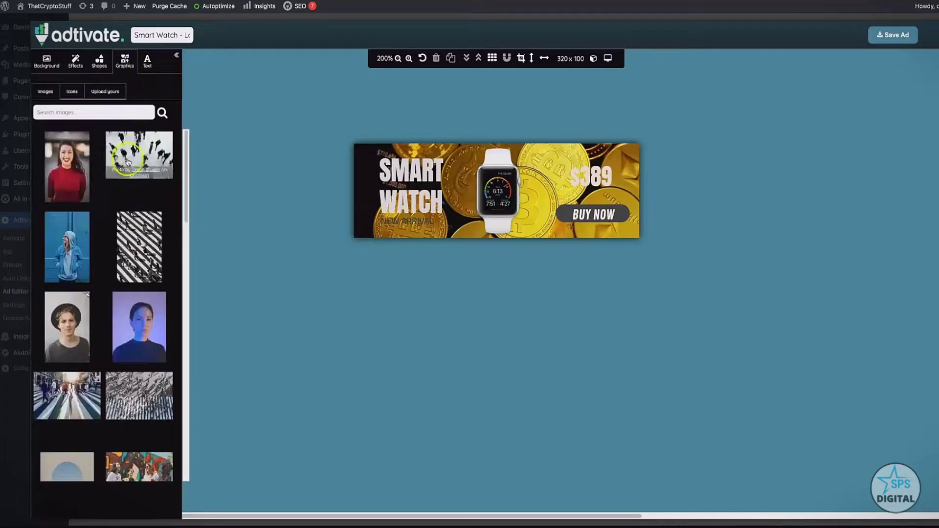
click(64, 324)
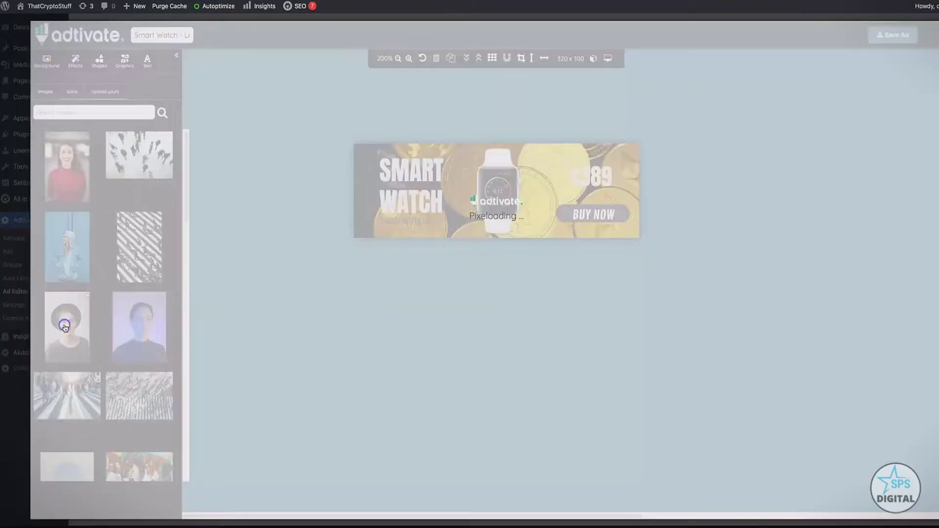
drag(426, 78, 551, 244)
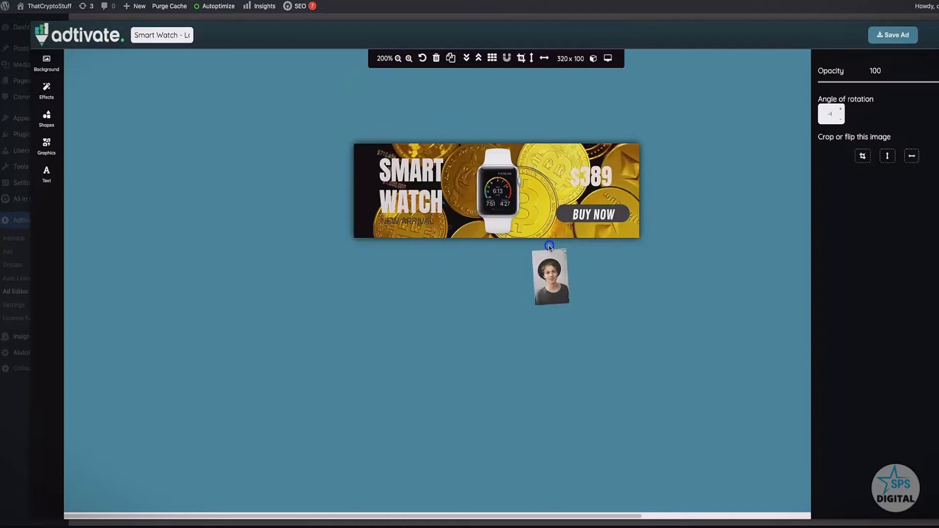
drag(551, 276, 500, 191)
click(354, 181)
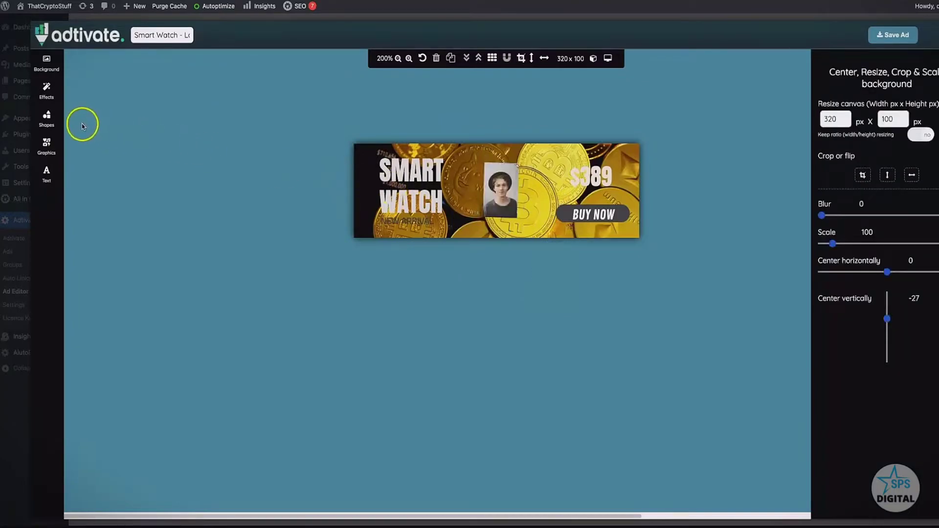
click(48, 147)
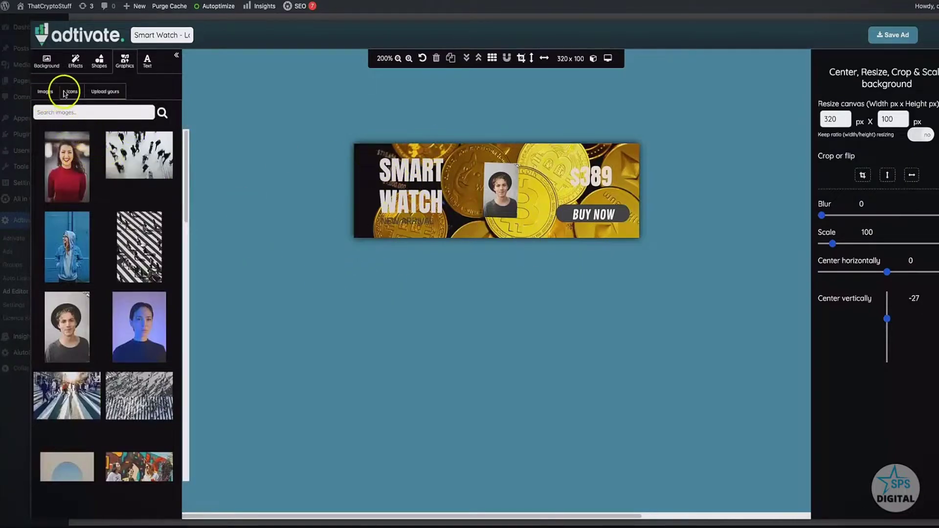
click(105, 91)
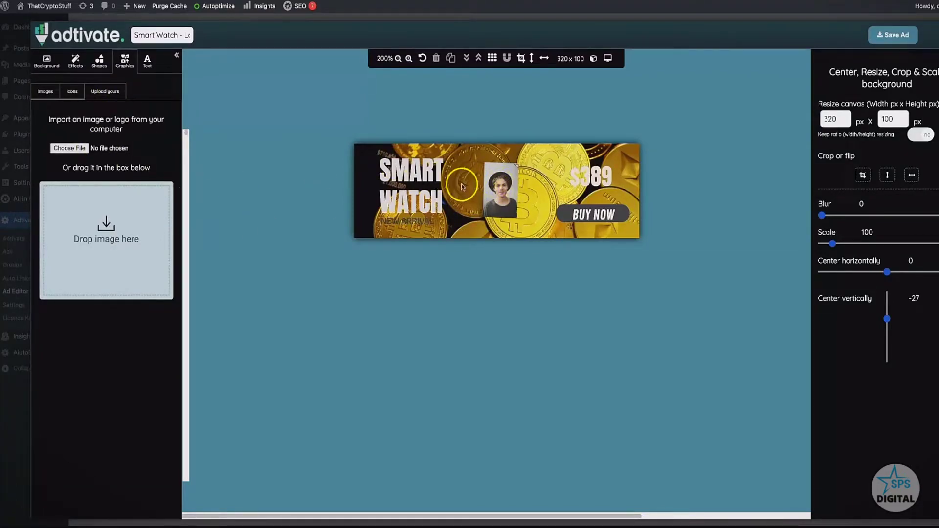
- Replace the "SMART WATCH" heading text with "Crypto Event"
click(404, 175)
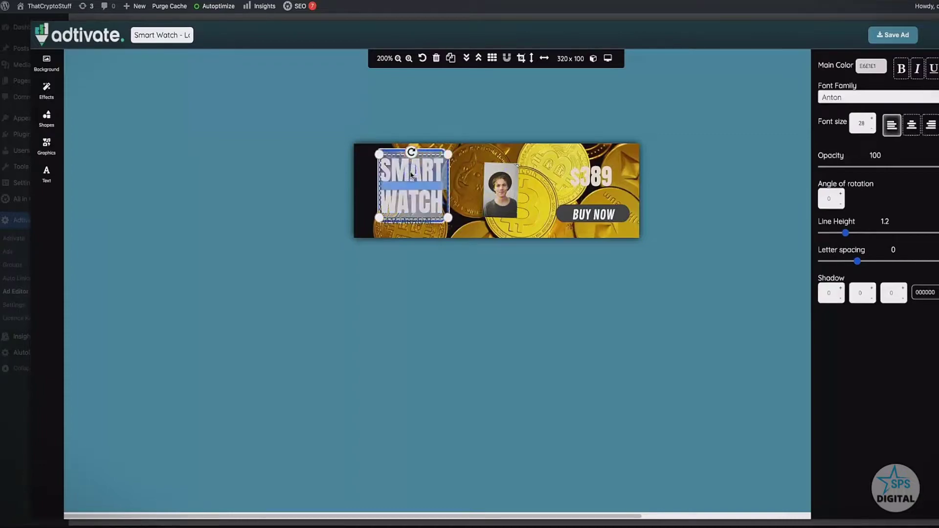
text(Crypto )
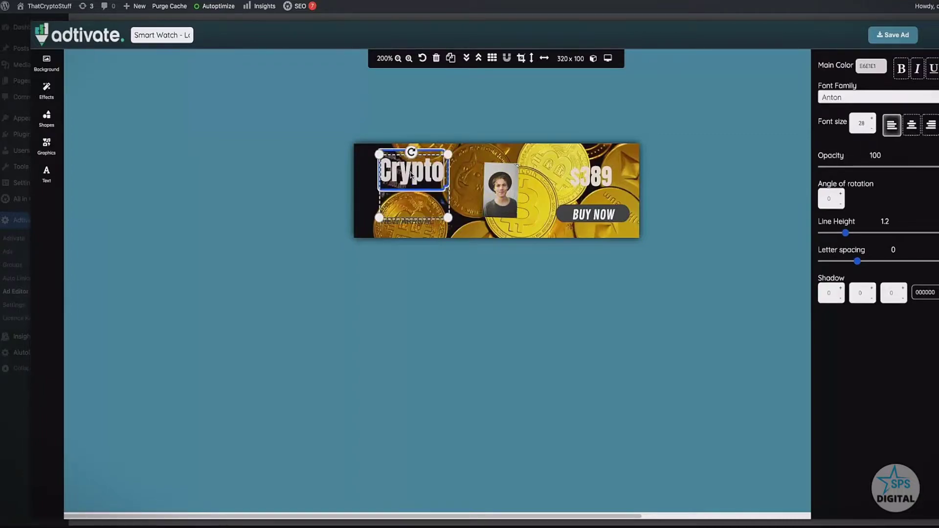
text(Event)
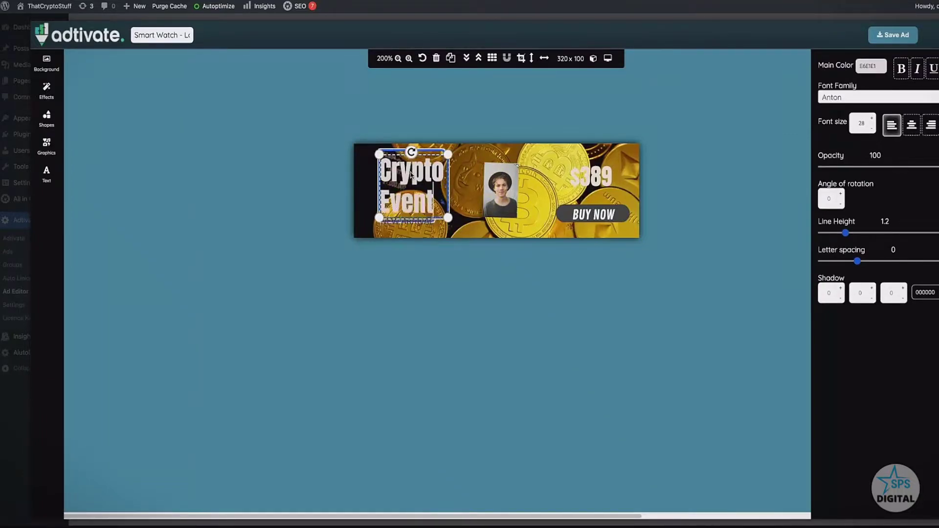
click(550, 266)
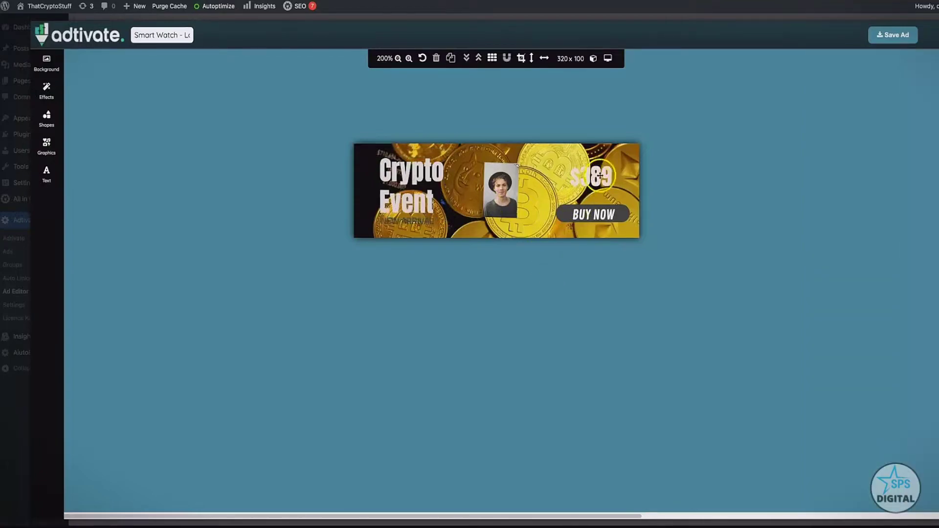
- Save the finished banner ad to the WordPress media library
click(494, 182)
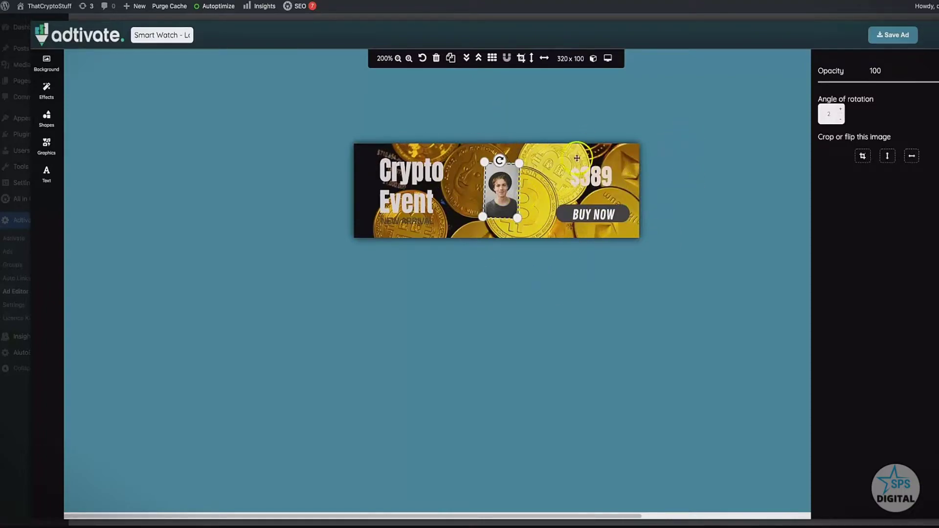
click(893, 37)
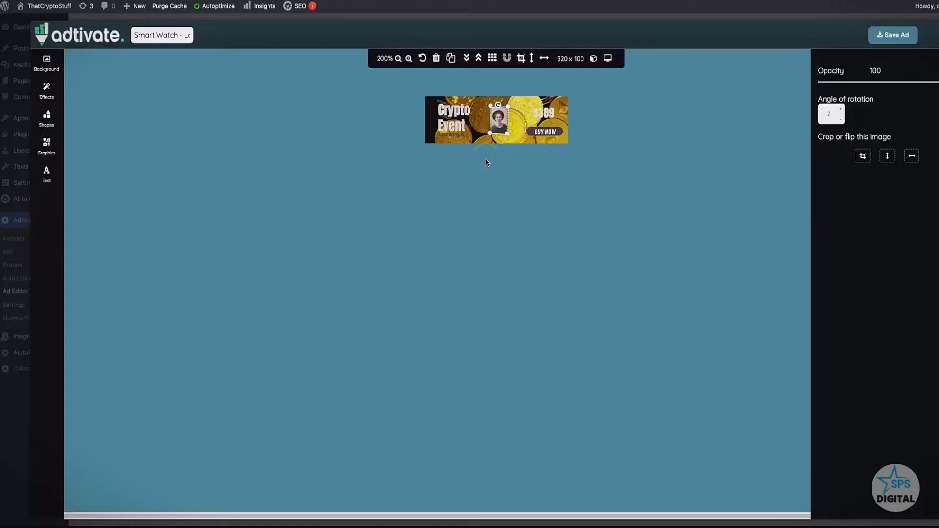
click(486, 161)
click(162, 135)
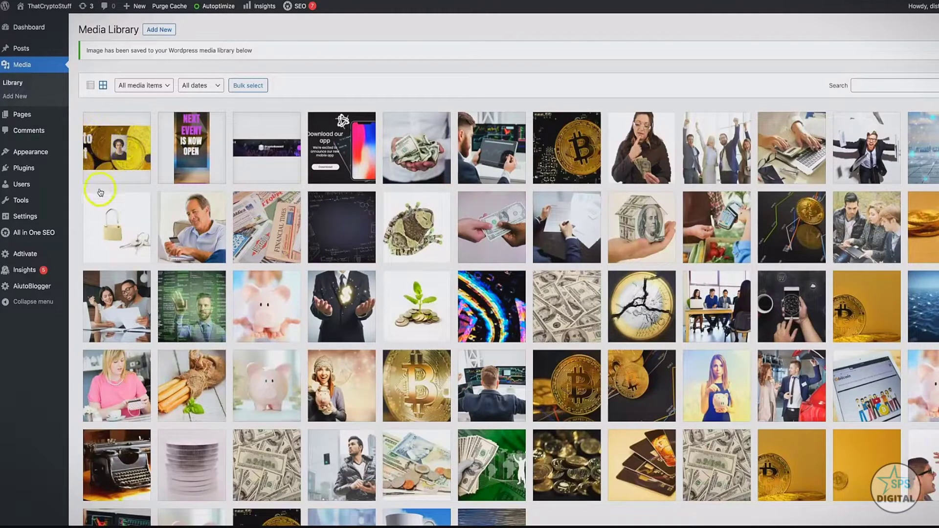
- Open the form for adding a new ad from the Adtivate ads list
click(33, 253)
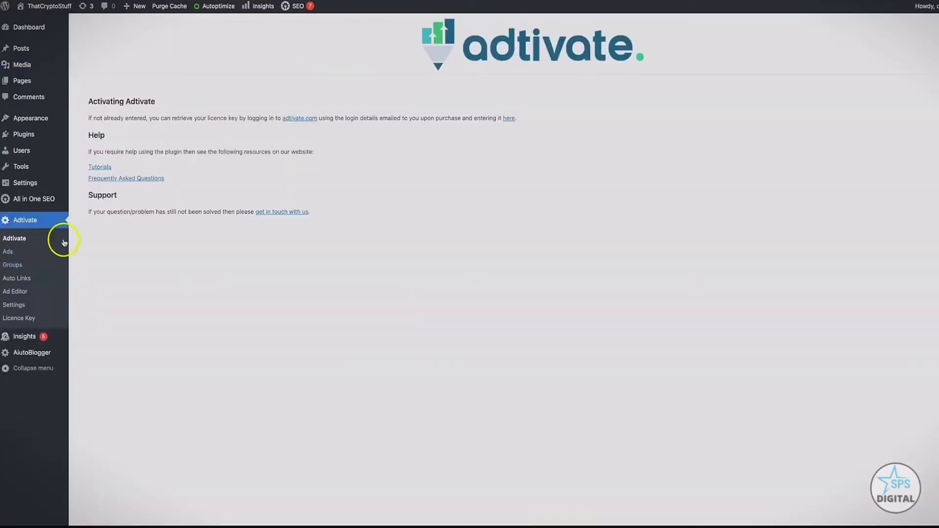
click(12, 251)
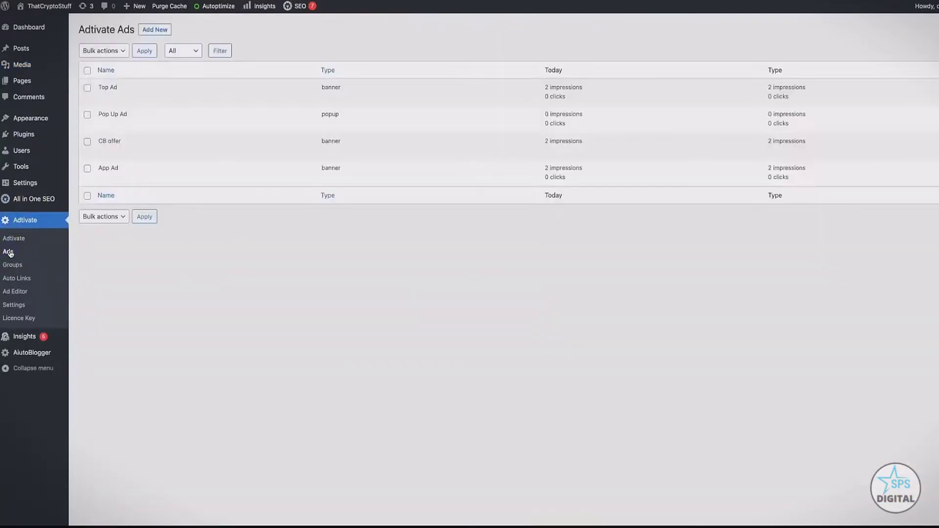
click(155, 29)
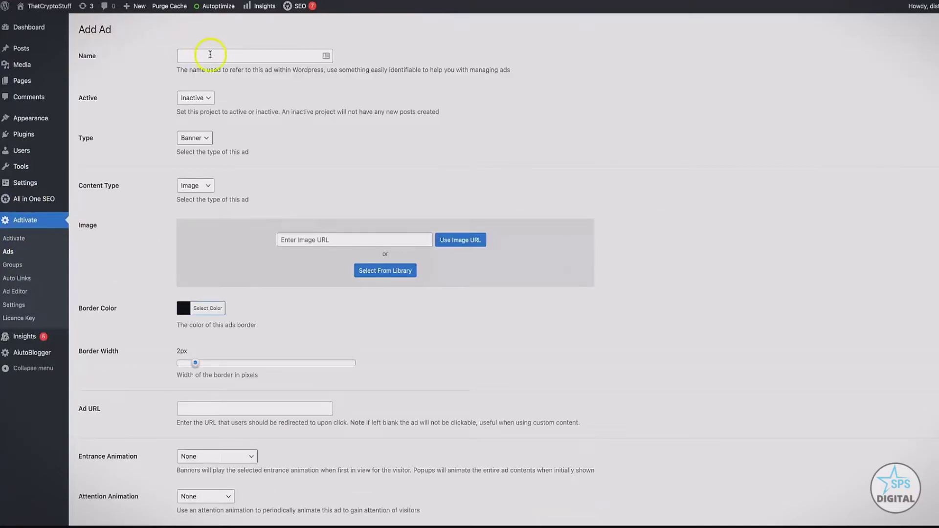
- Name the new ad "Crypto Demo Ad" and set its status to Active
click(210, 53)
text(Cryp)
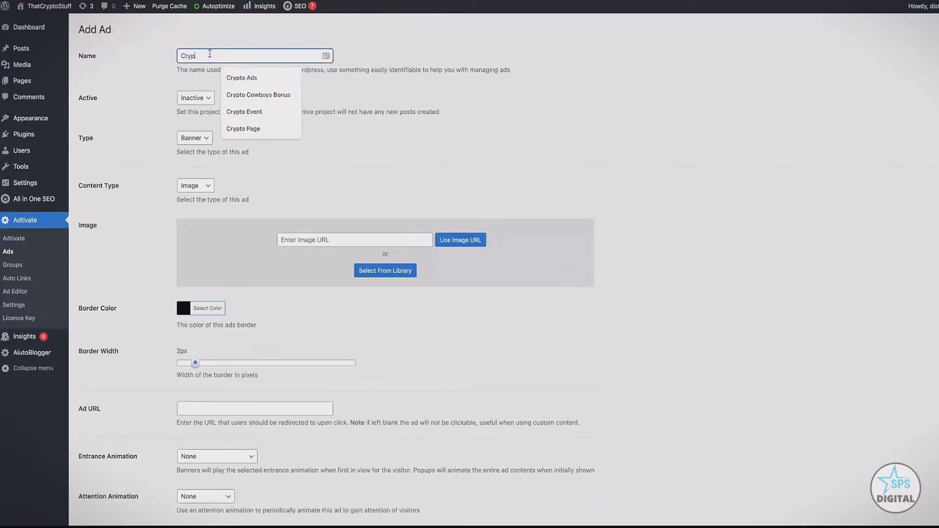
text(to Demo Ad)
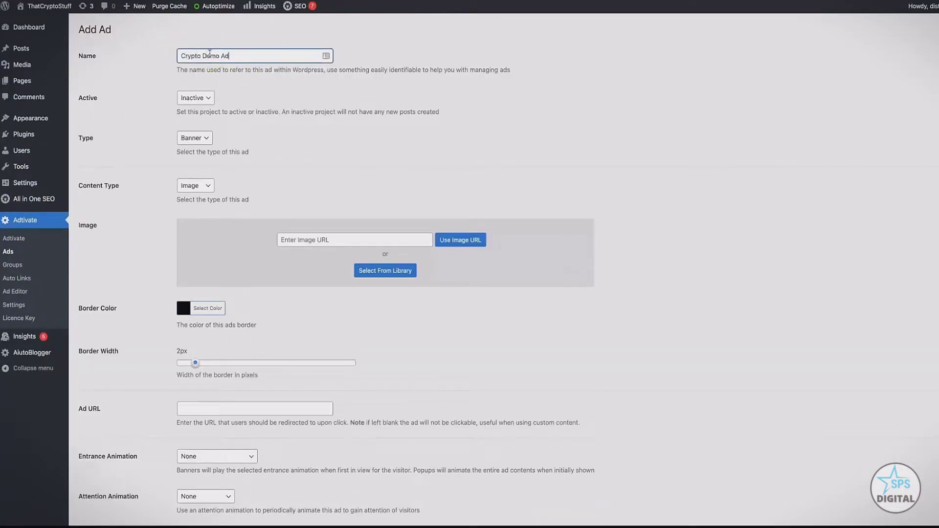
click(199, 98)
click(205, 109)
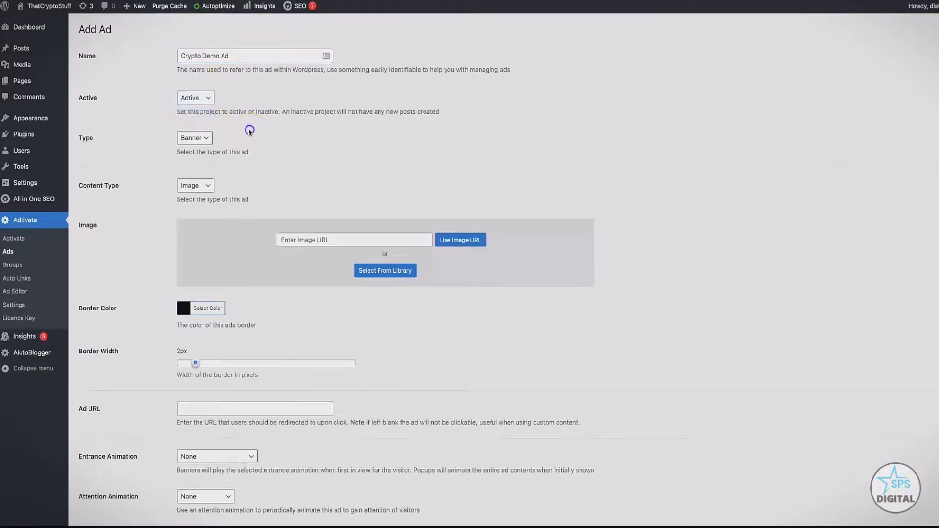
- Review the ad type and content type choices, keeping Banner and Image selected
click(202, 139)
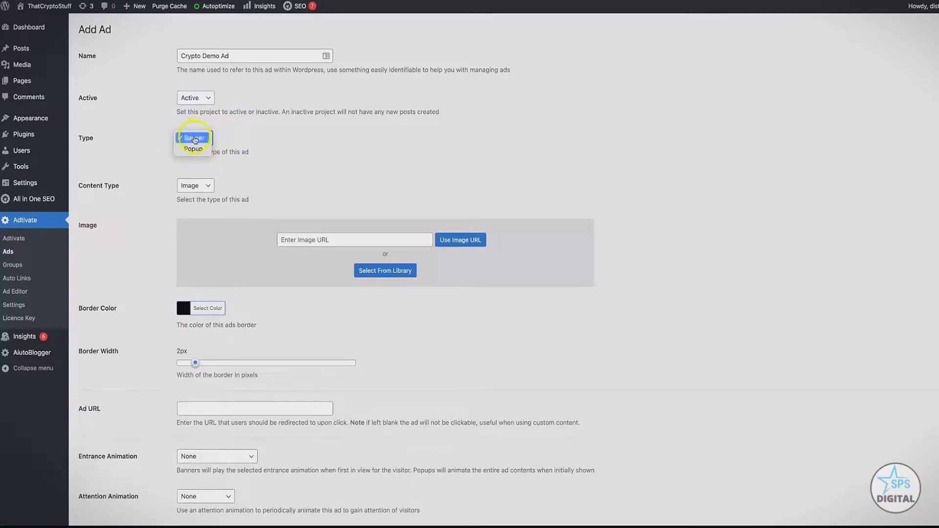
click(264, 133)
scroll(302, 150, down, 2)
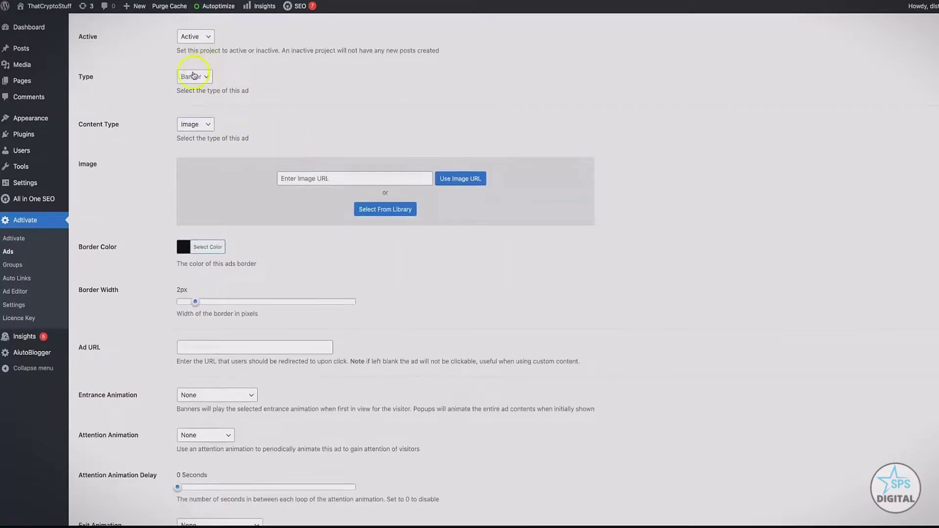
click(201, 128)
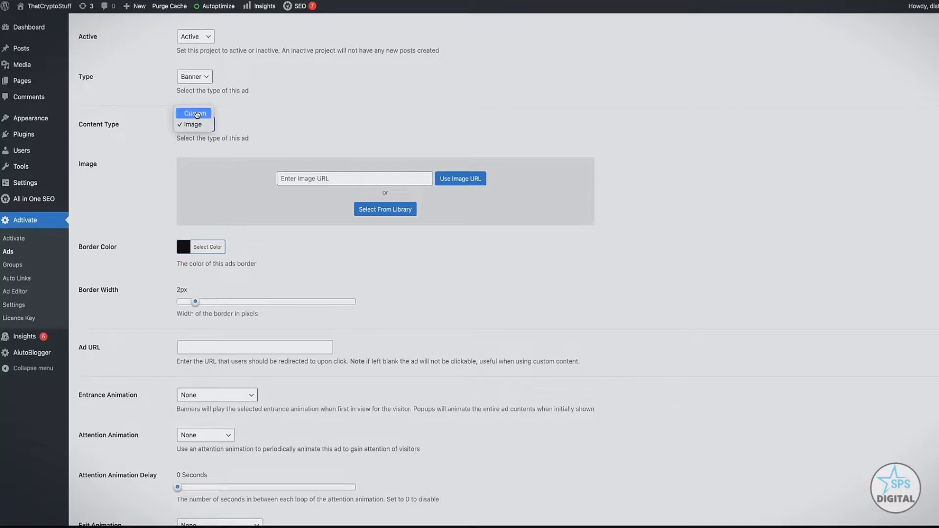
click(291, 123)
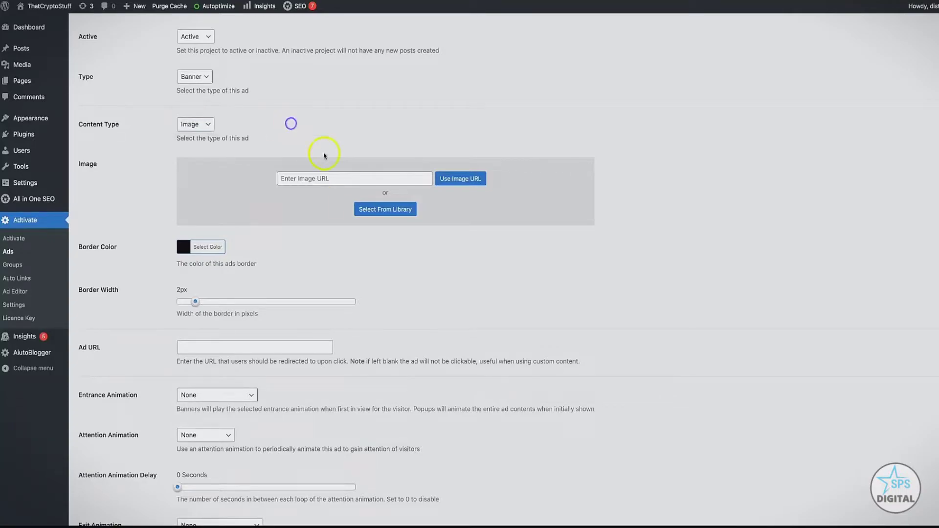
- Use the saved Crypto Event banner from the media library as the ad's image
click(369, 212)
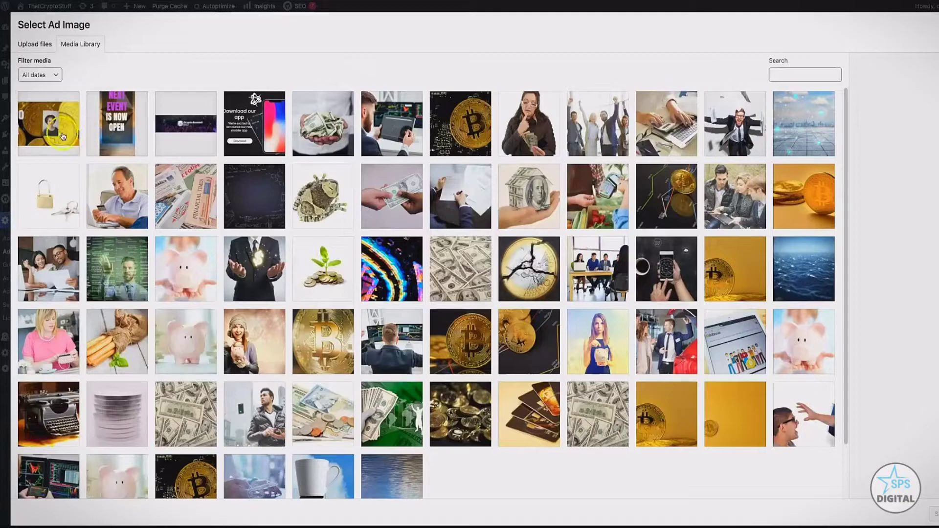
click(61, 129)
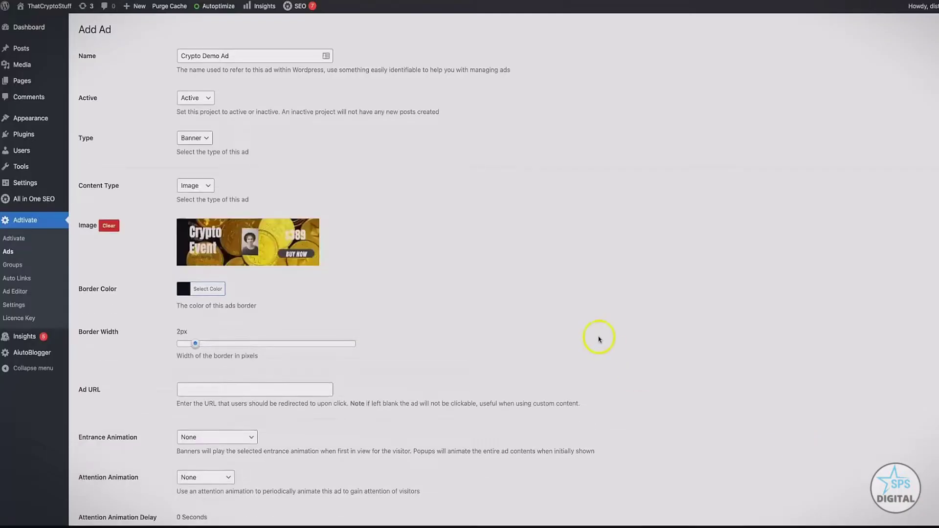
scroll(399, 230, down, 1)
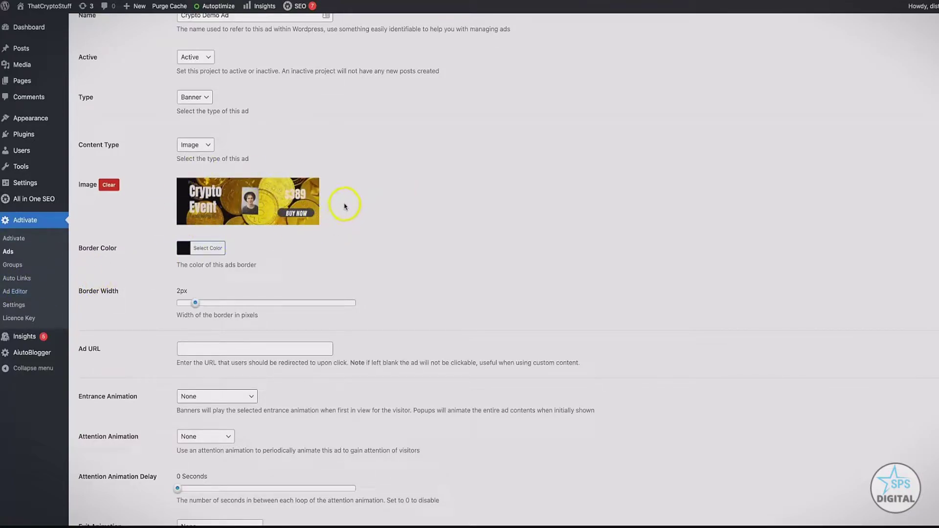
scroll(345, 207, down, 1)
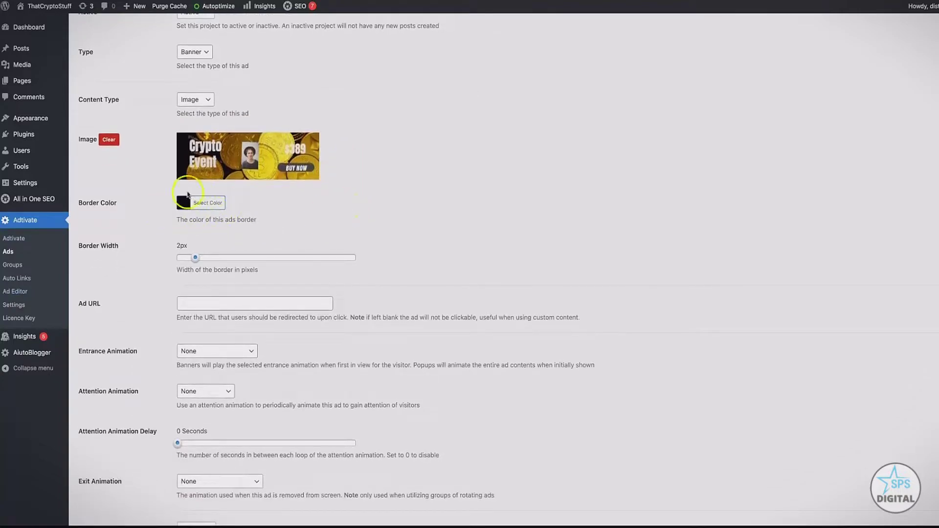
scroll(208, 214, down, 1)
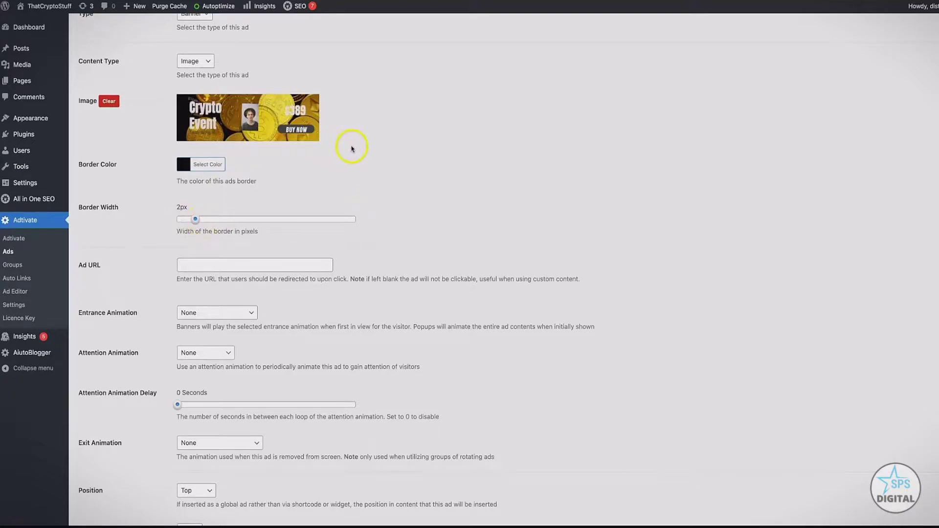
scroll(352, 149, down, 2)
click(252, 166)
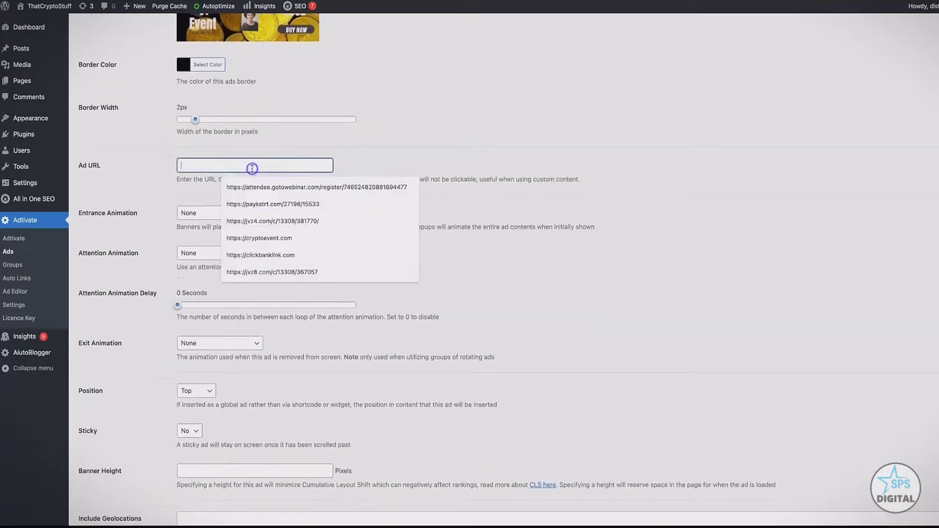
text(https://)
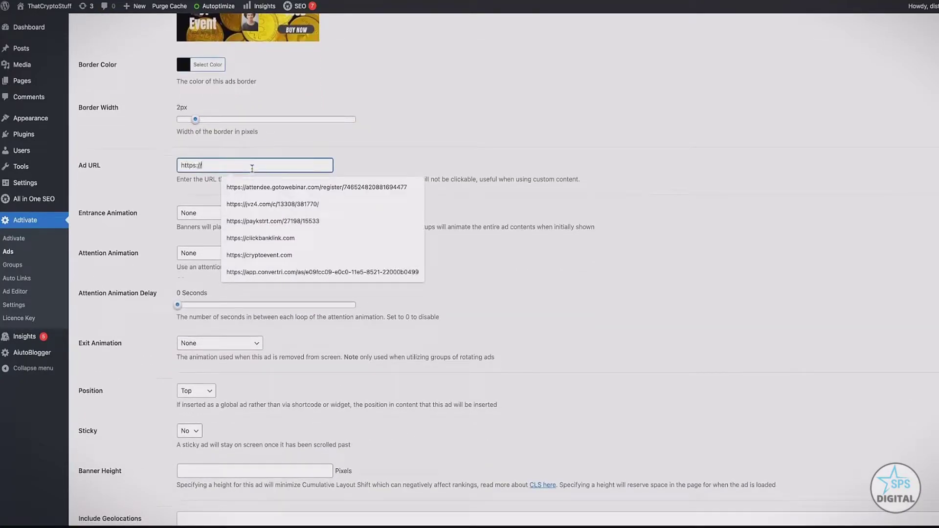
text(cryptoevent.com)
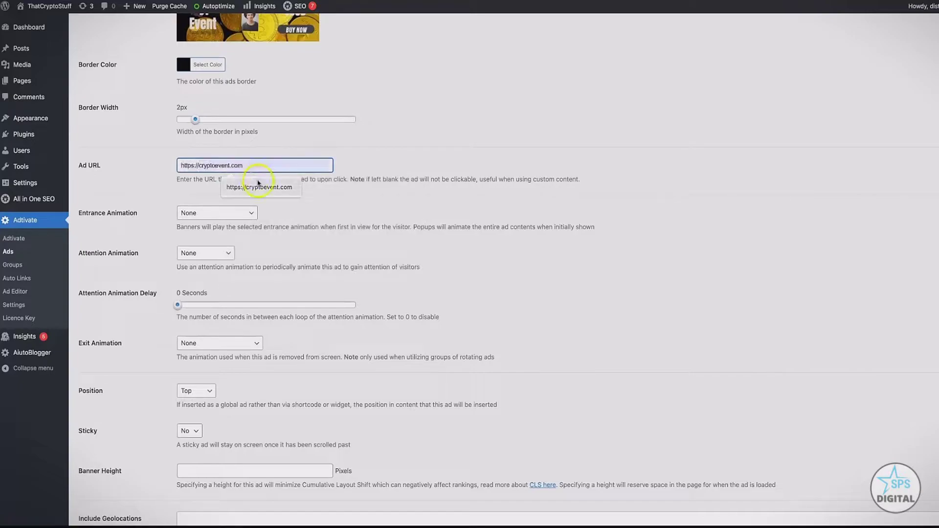
click(265, 189)
click(354, 201)
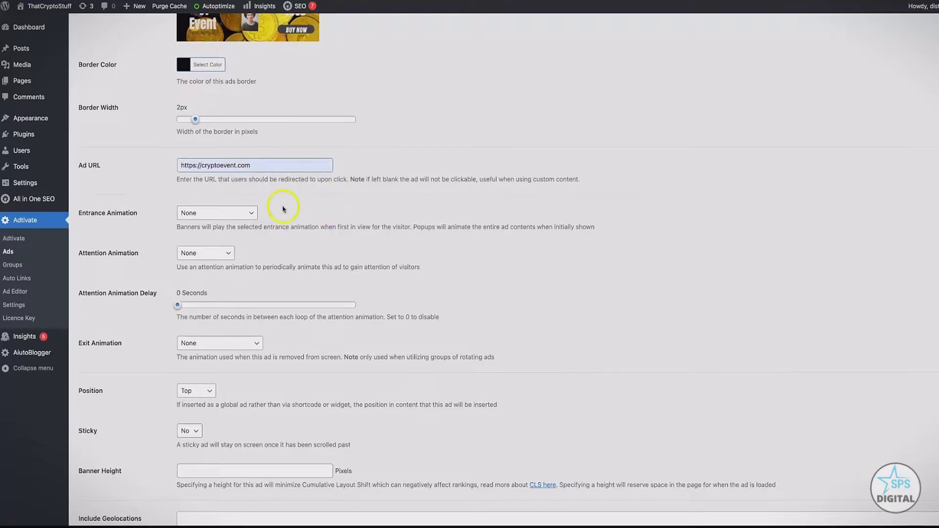
- Review the available entrance animations for the ad, keeping None selected
scroll(203, 176, down, 1)
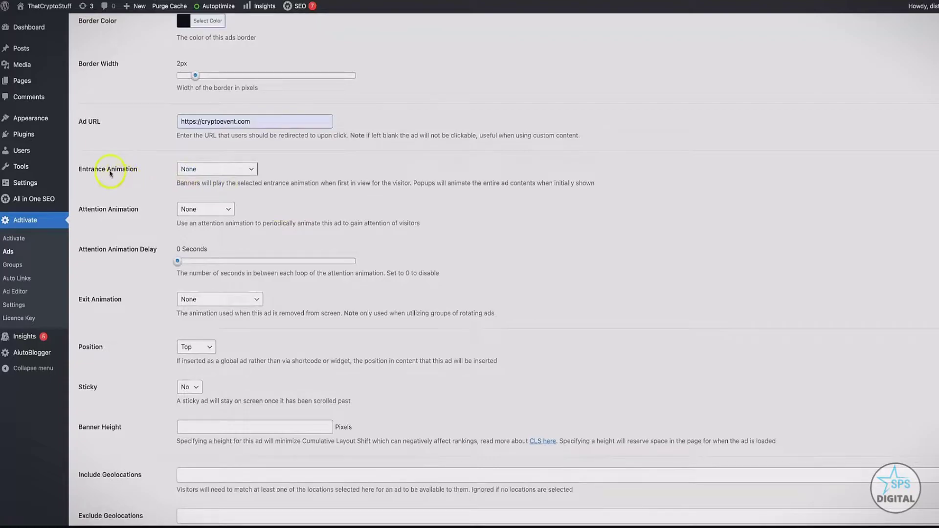
click(217, 177)
scroll(224, 211, down, 5)
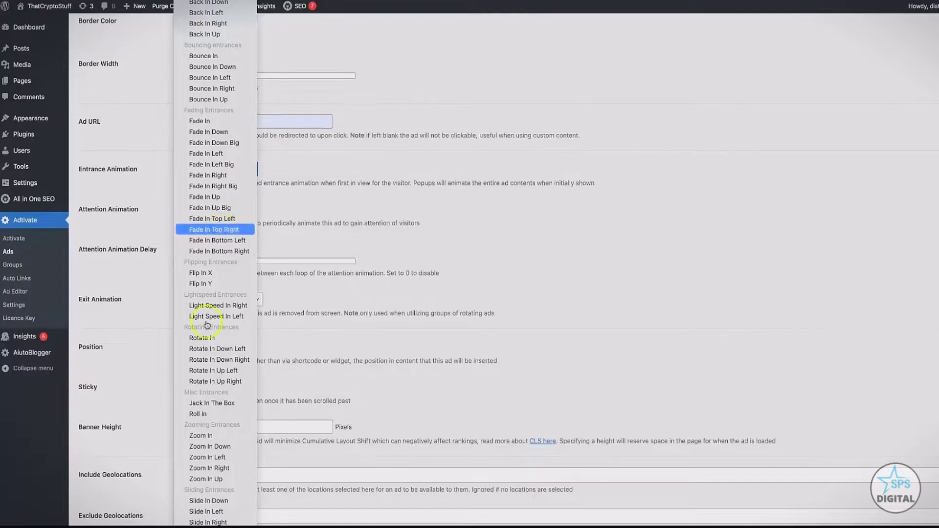
click(269, 127)
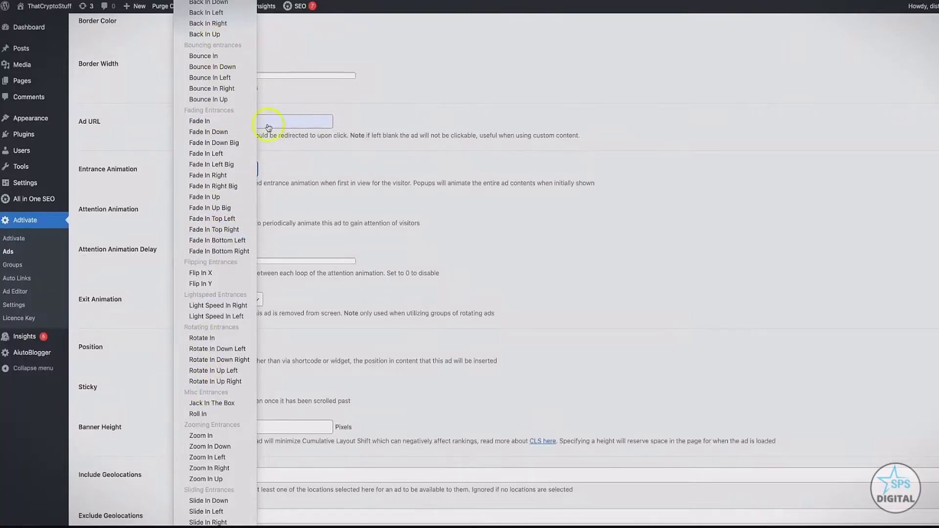
click(509, 108)
- Set the attention animation to Swing with a delay of 5 seconds between loops
click(215, 209)
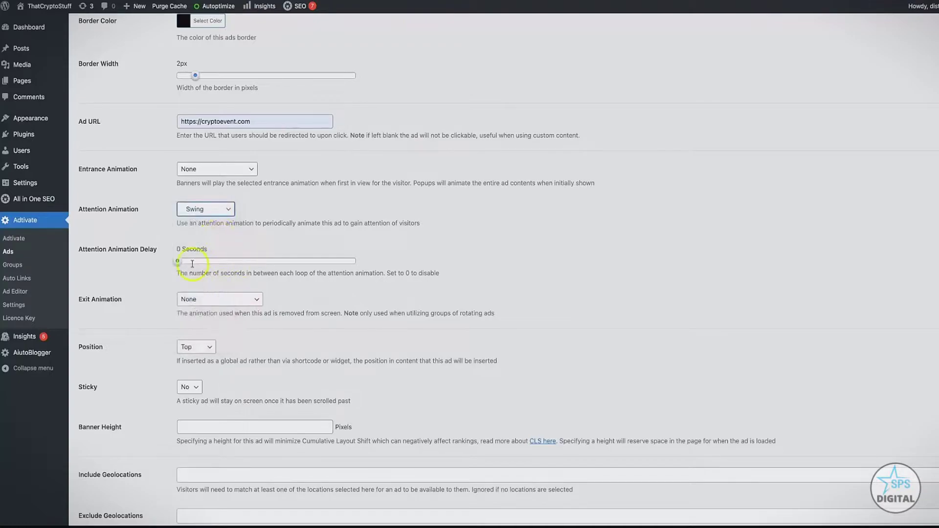
mouse_move(177, 261)
mouse_down()
mouse_move(216, 261)
mouse_move(177, 260)
mouse_up()
scroll(234, 220, down, 1)
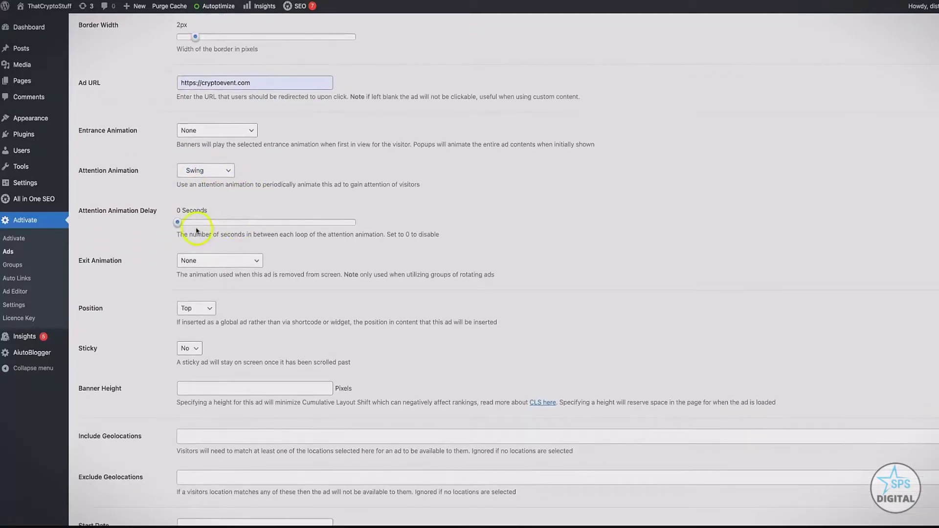
drag(178, 222, 207, 225)
- Review the available exit animations for the ad, keeping None selected
scroll(308, 222, down, 1)
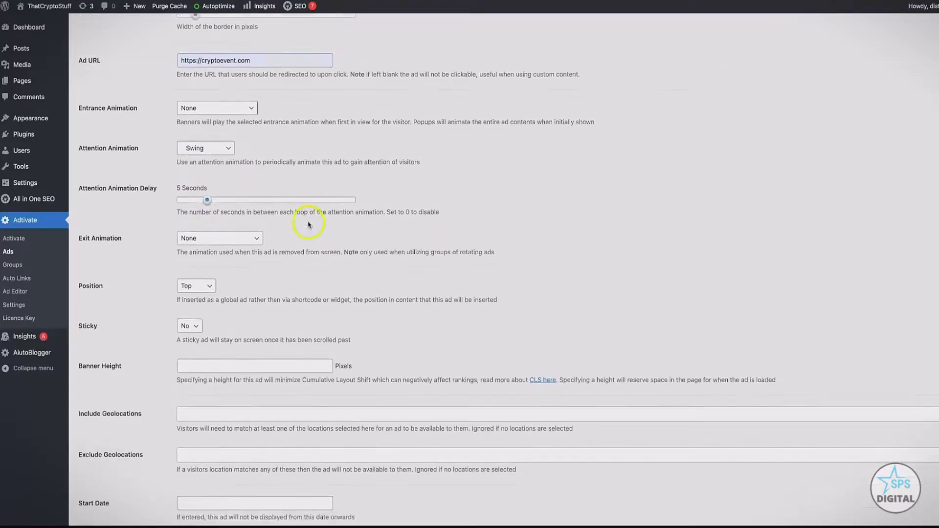
click(230, 227)
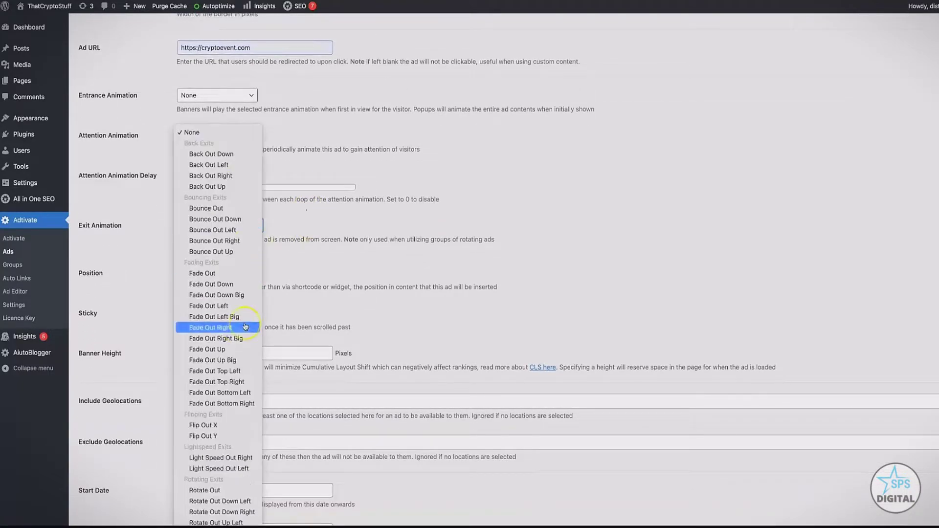
scroll(246, 326, down, 2)
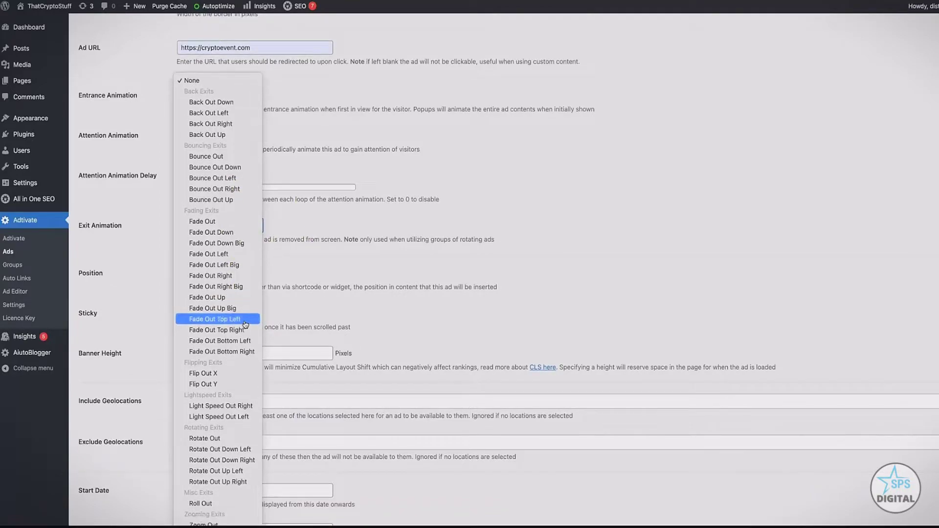
scroll(245, 325, down, 1)
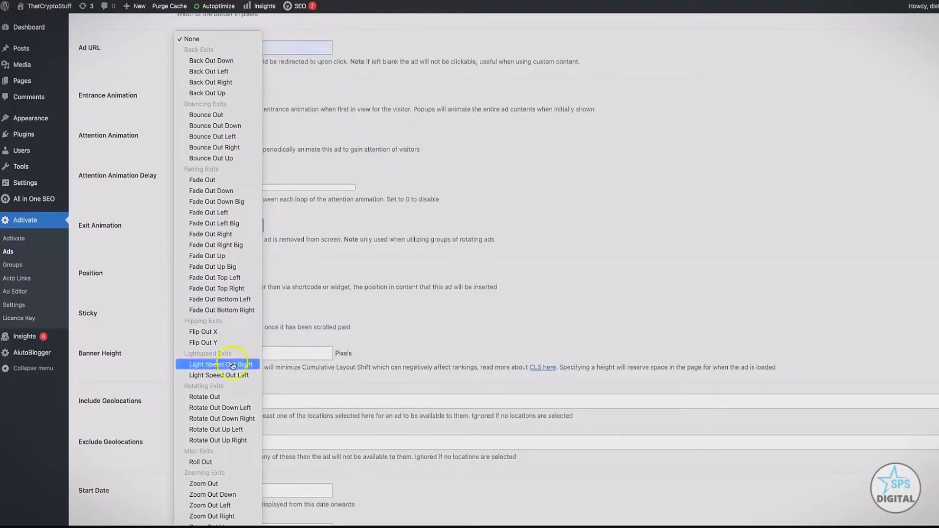
scroll(240, 345, down, 2)
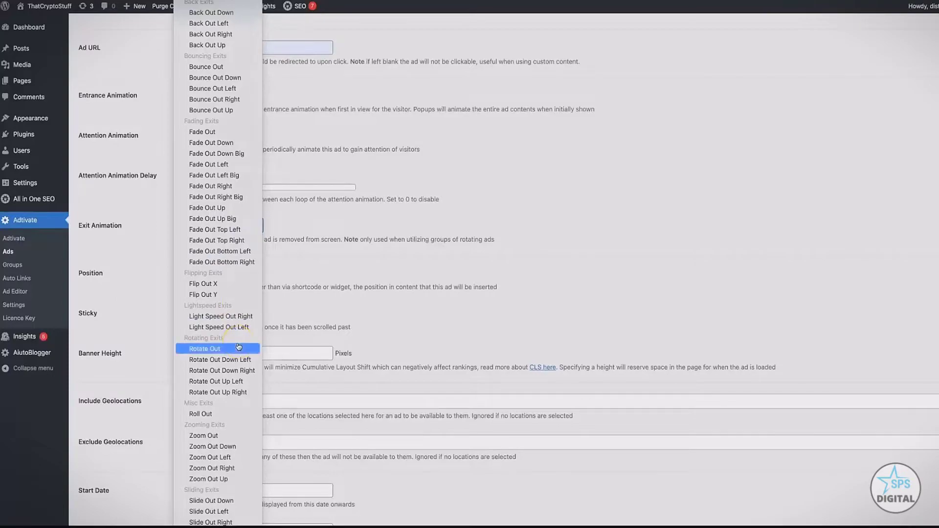
click(498, 136)
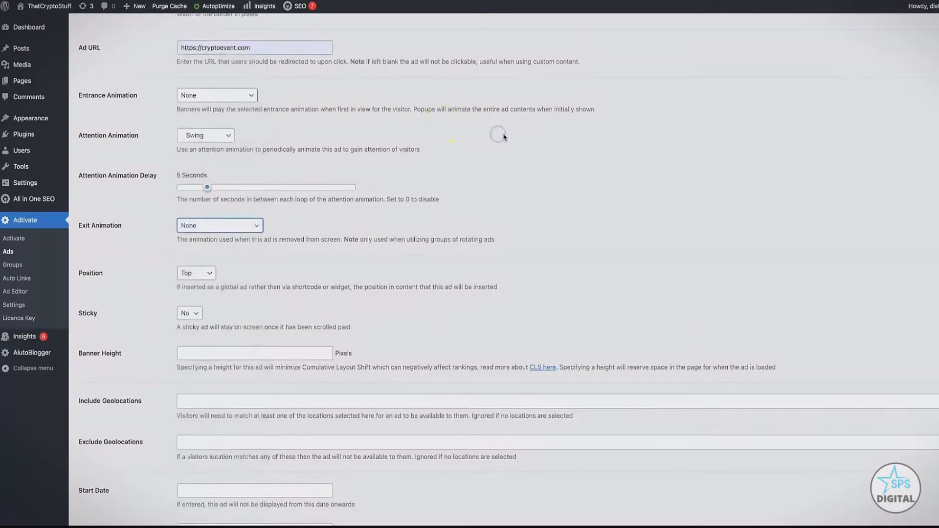
- Keep the ad's position at Top and make the ad sticky by setting Sticky to Yes
scroll(291, 258, down, 1)
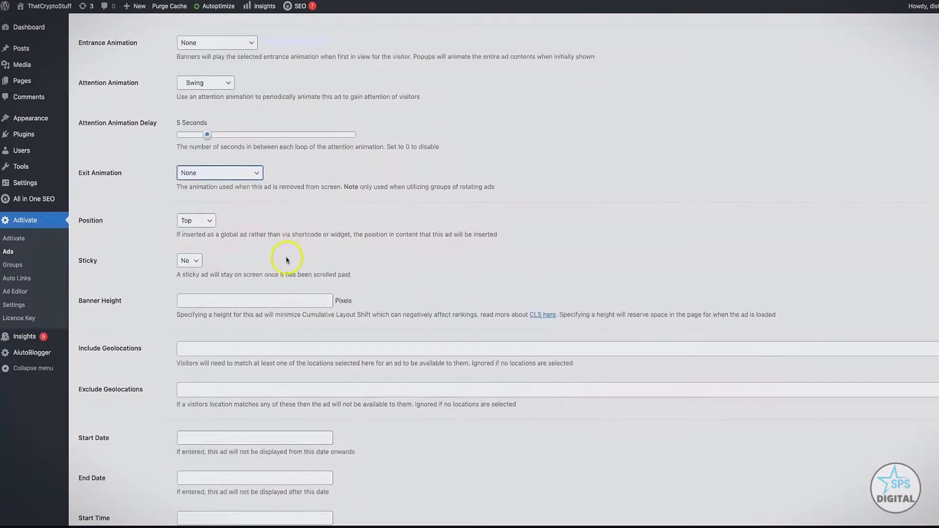
click(209, 220)
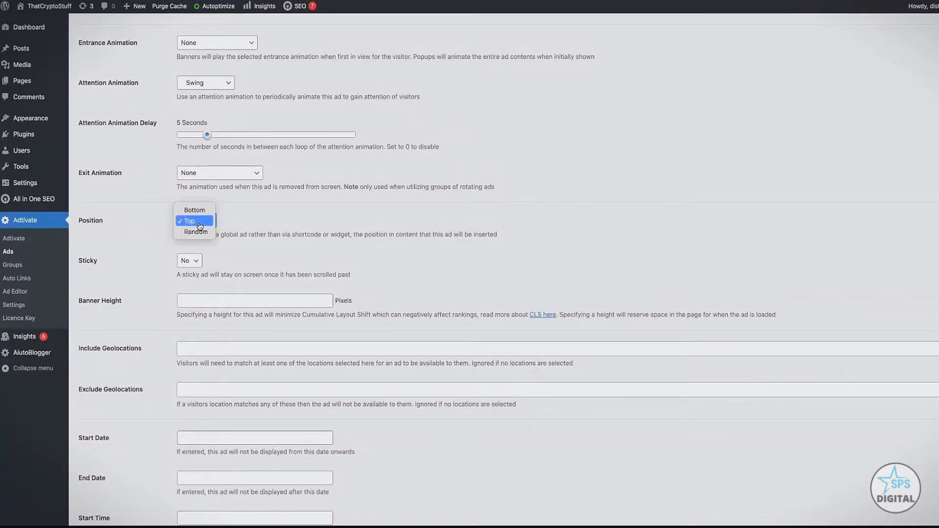
click(200, 226)
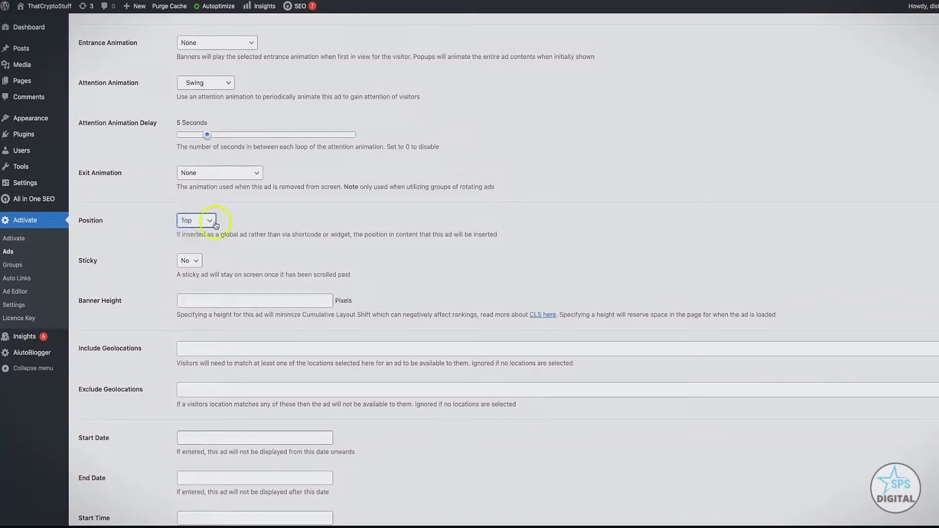
scroll(280, 211, down, 2)
click(191, 194)
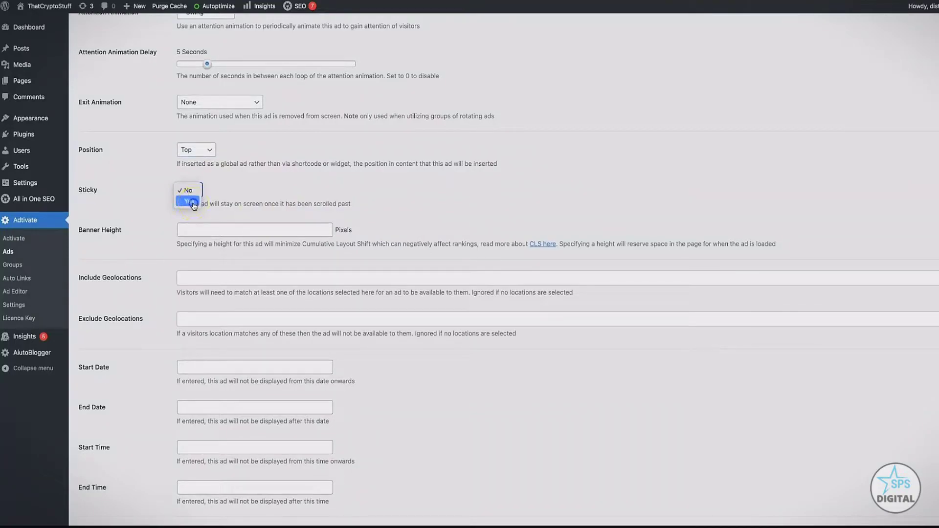
click(194, 202)
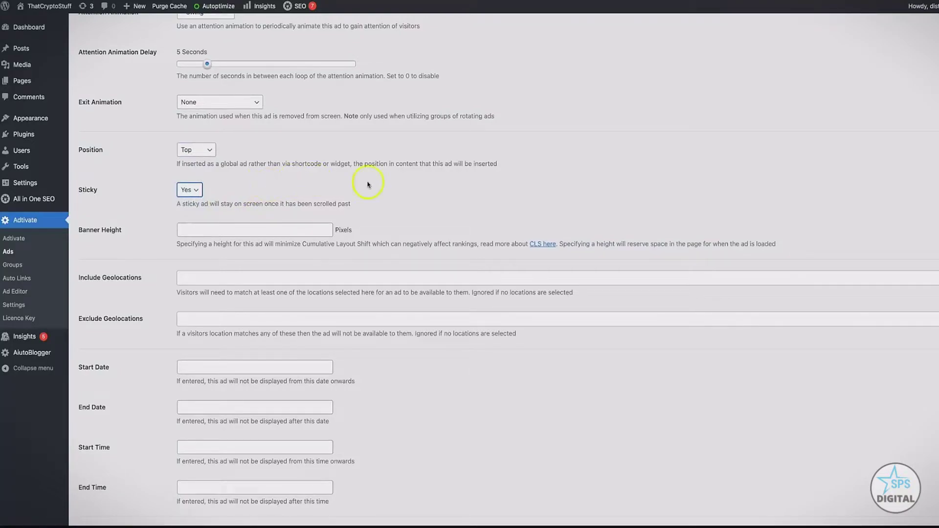
click(386, 183)
- Review the geolocation, schedule, click and impression limits, leaving them blank, and save the new ad
scroll(225, 230, down, 3)
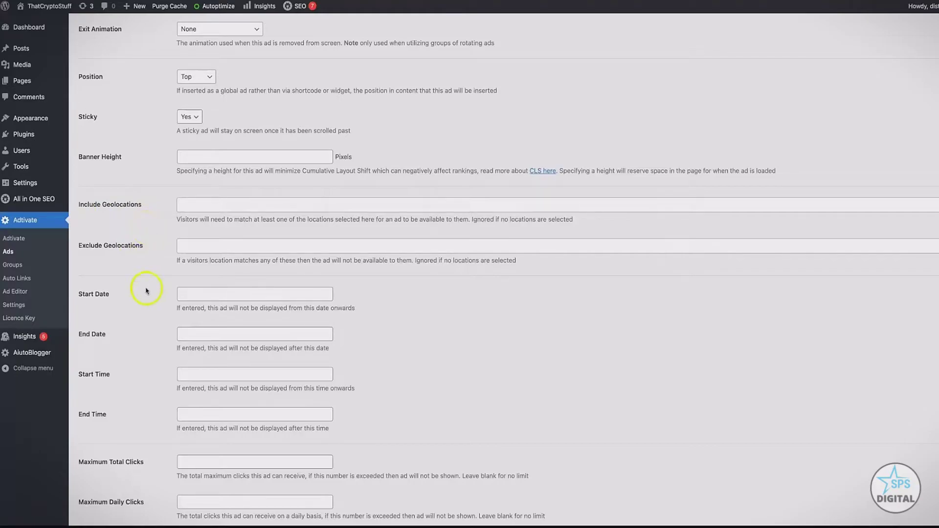
scroll(145, 290, down, 2)
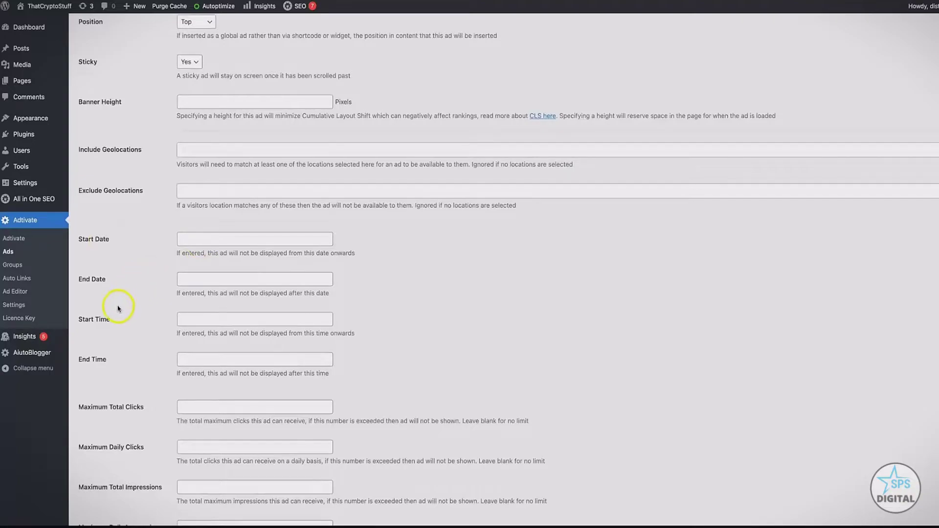
scroll(125, 347, down, 3)
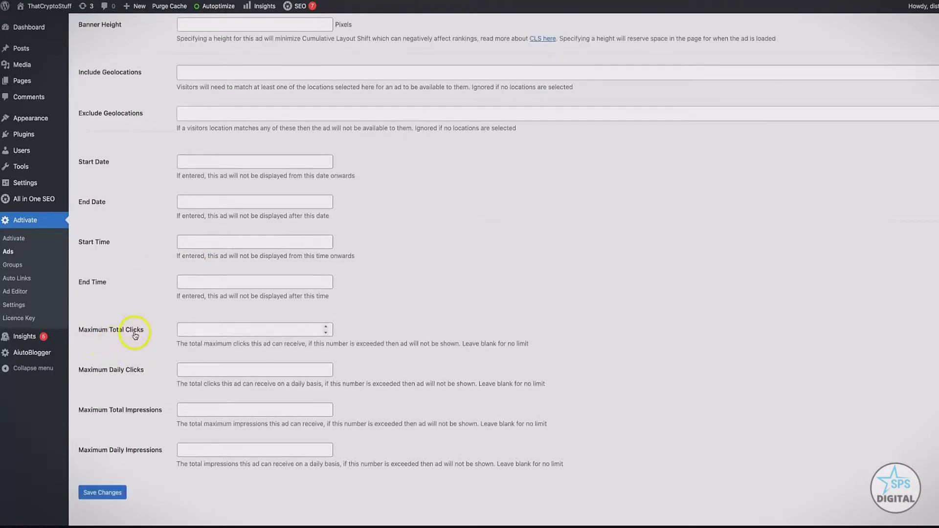
click(132, 375)
click(141, 413)
click(135, 455)
click(363, 383)
click(116, 492)
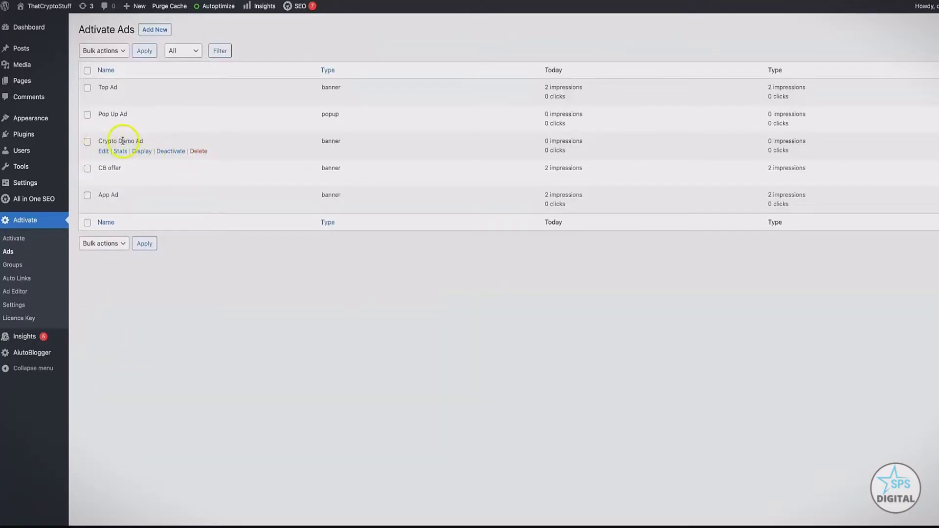
- In the Adtivate display settings, turn off automatic ads for pages and keep them enabled for posts
click(18, 305)
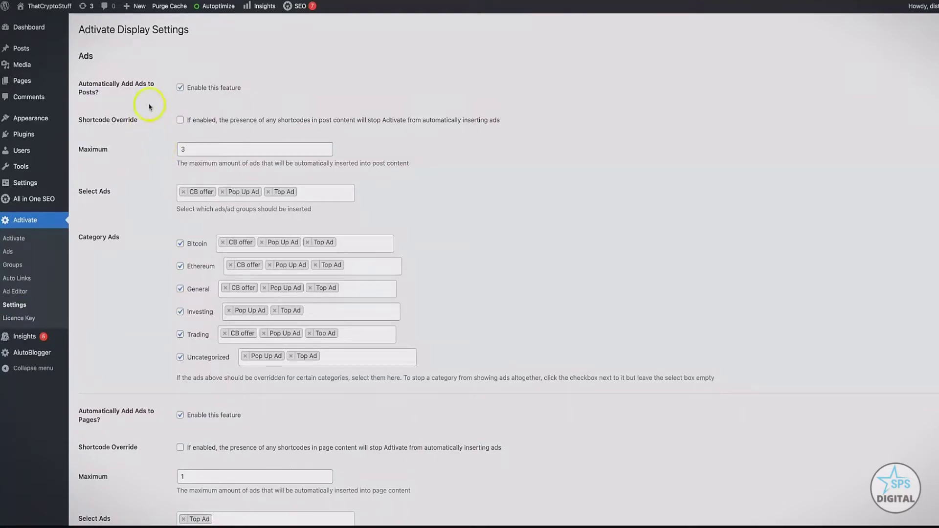
click(180, 88)
click(182, 132)
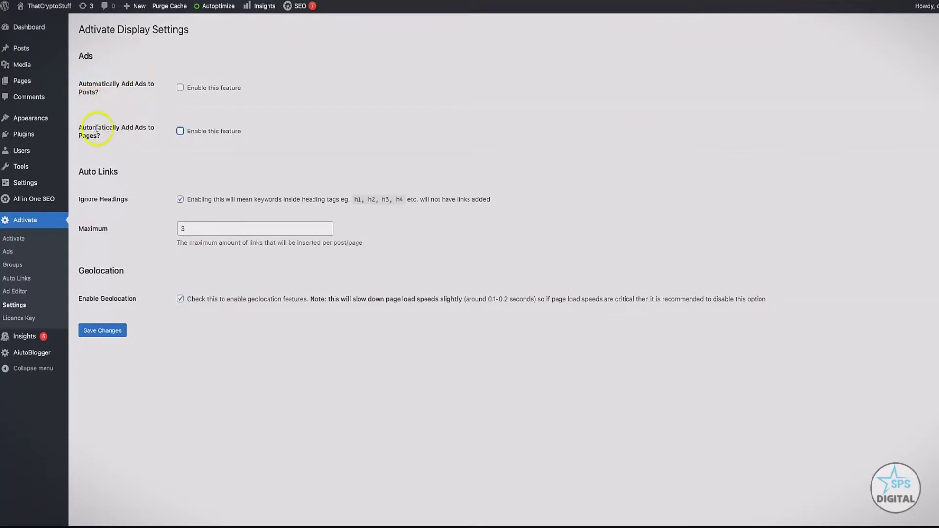
click(180, 88)
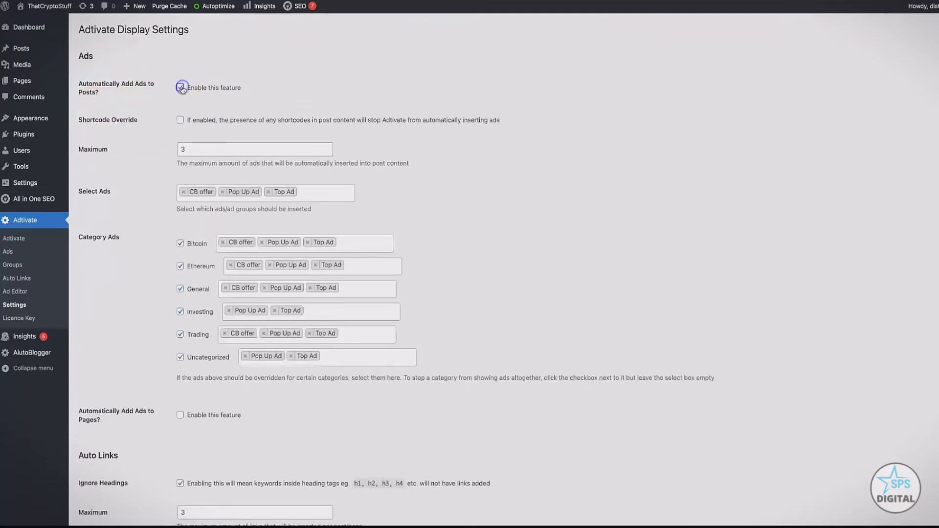
- Review the shortcode override, maximum, selected ads and category ads settings for automatic post ads
click(111, 119)
drag(113, 152, 83, 155)
click(149, 156)
scroll(133, 186, down, 1)
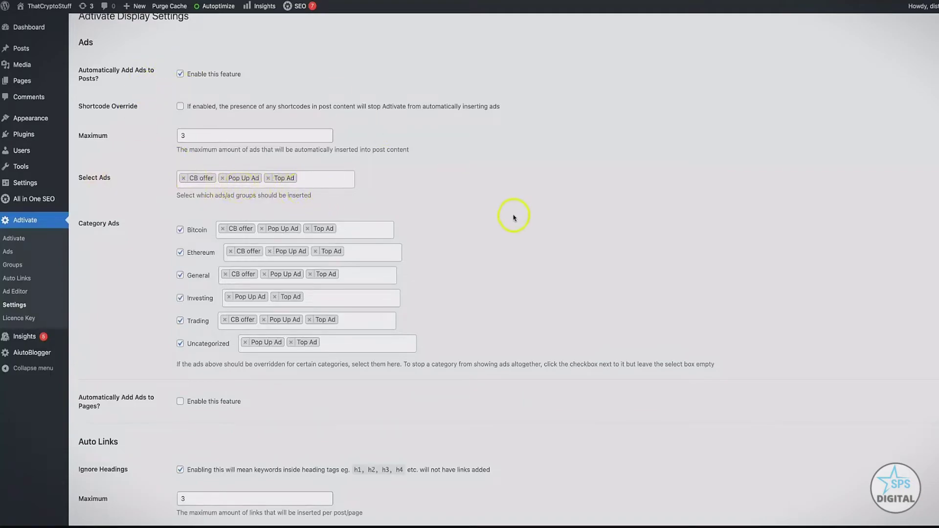
scroll(514, 217, down, 4)
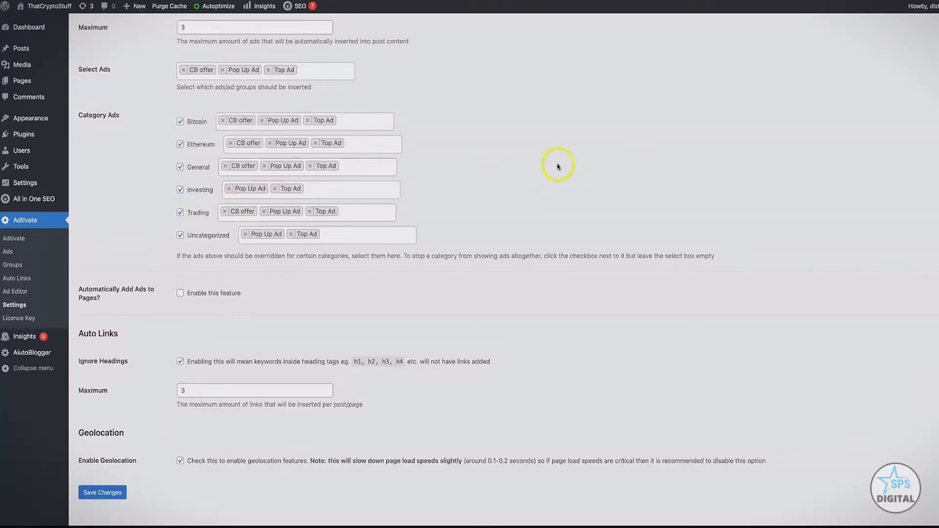
- Add the Crypto Demo Ad to the category ads for Bitcoin, Ethereum and General
click(353, 121)
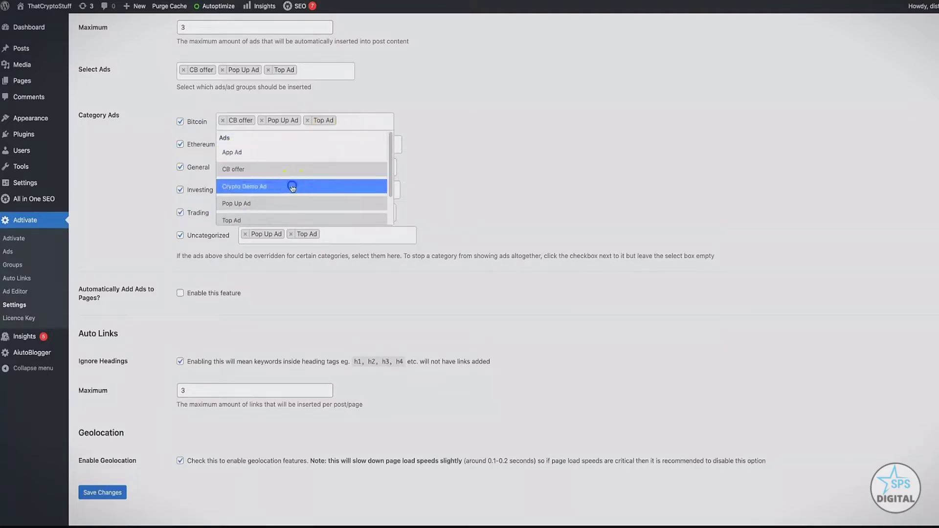
click(292, 187)
click(369, 160)
click(278, 226)
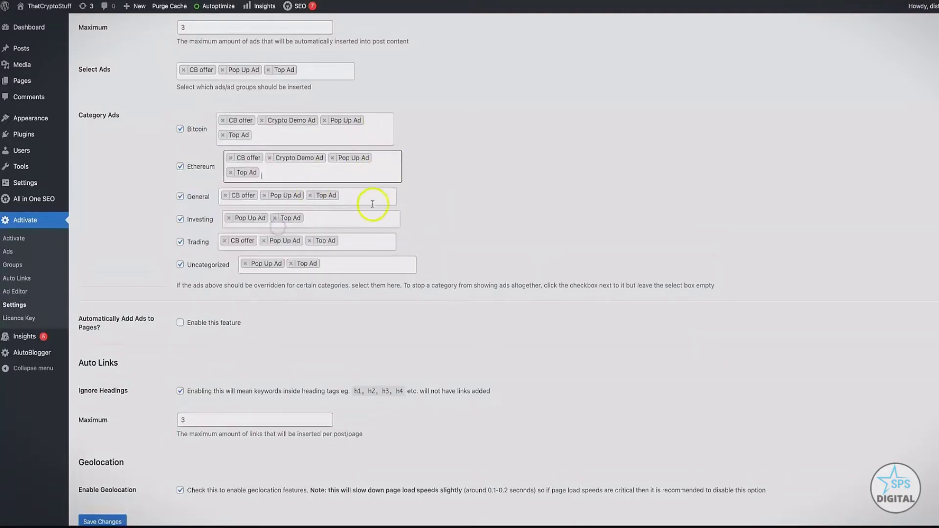
click(362, 199)
click(296, 261)
click(500, 197)
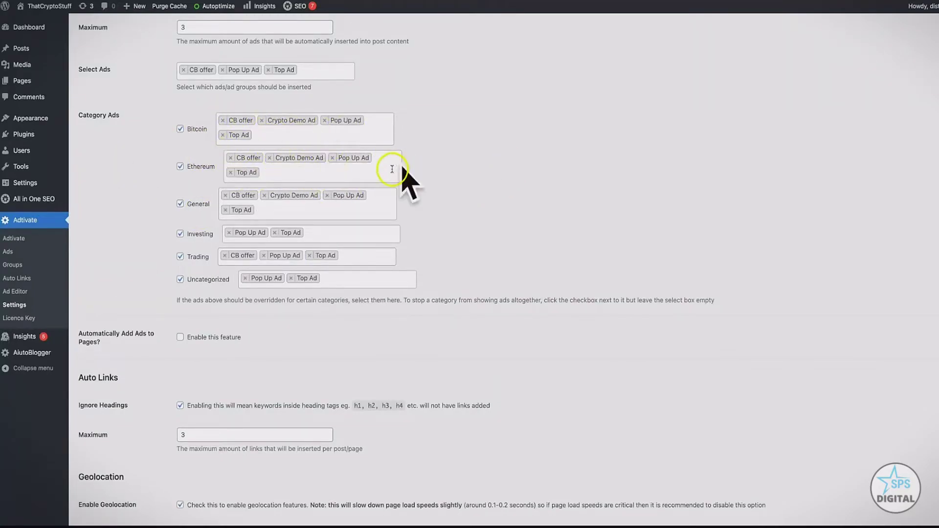
- Start a new Adtivate ad group and name it BTC
scroll(429, 150, up, 2)
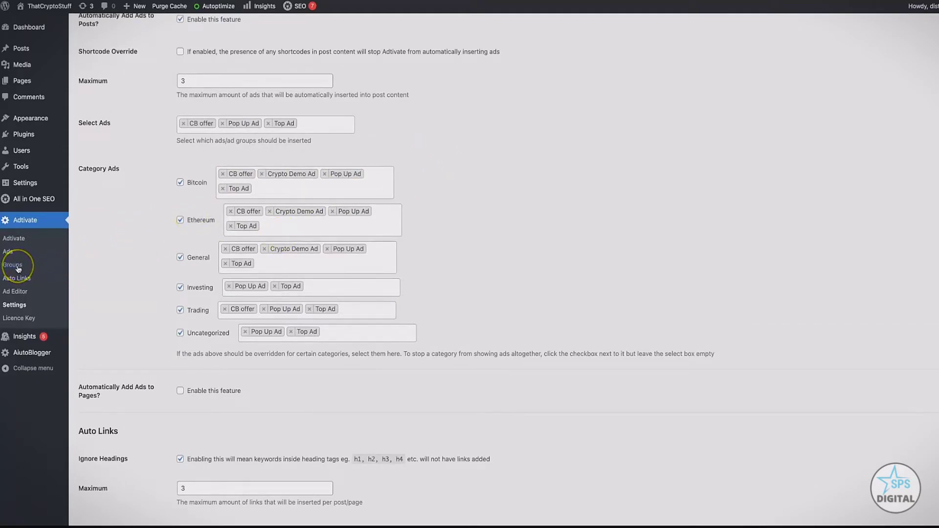
double_click(19, 270)
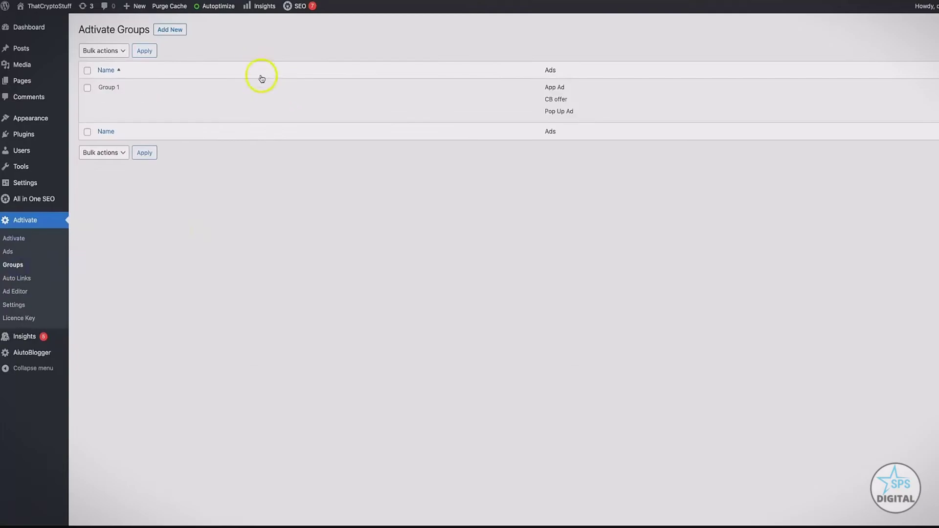
click(170, 29)
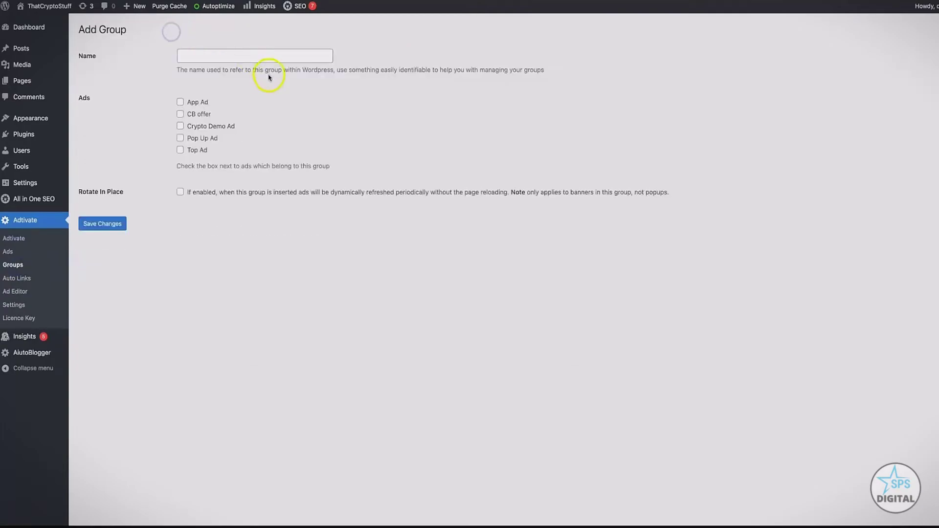
click(206, 58)
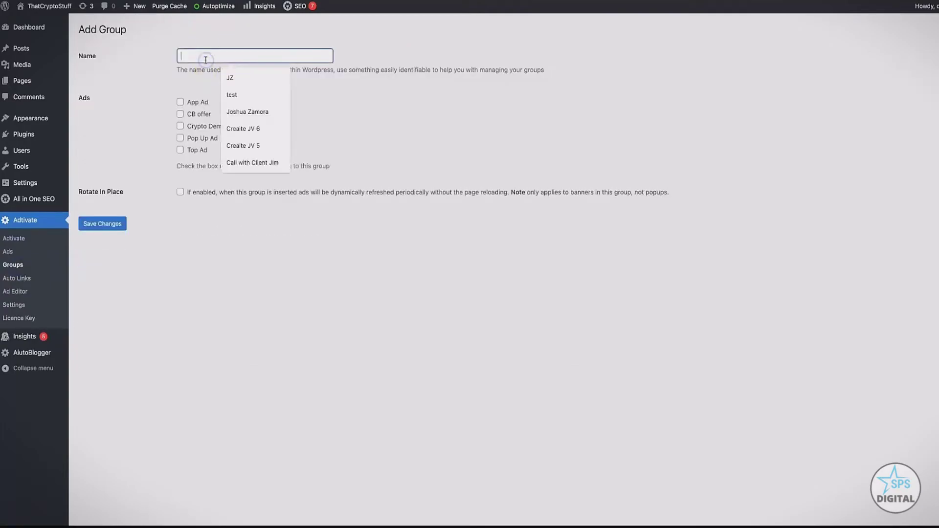
text(Cry)
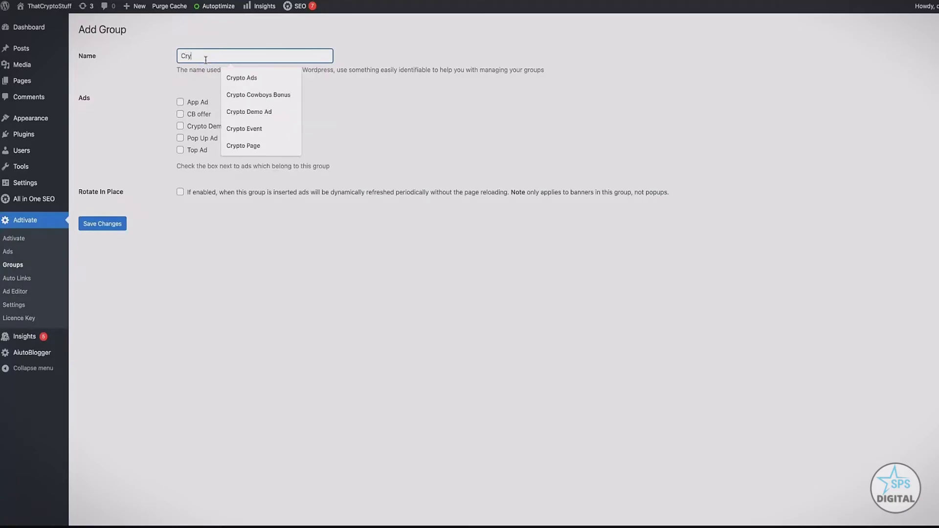
text(pto)
key(BackSpace)
key(BackSpace)
key(BackSpace)
key(BackSpace)
key(BackSpace)
key(BackSpace)
text(BTC)
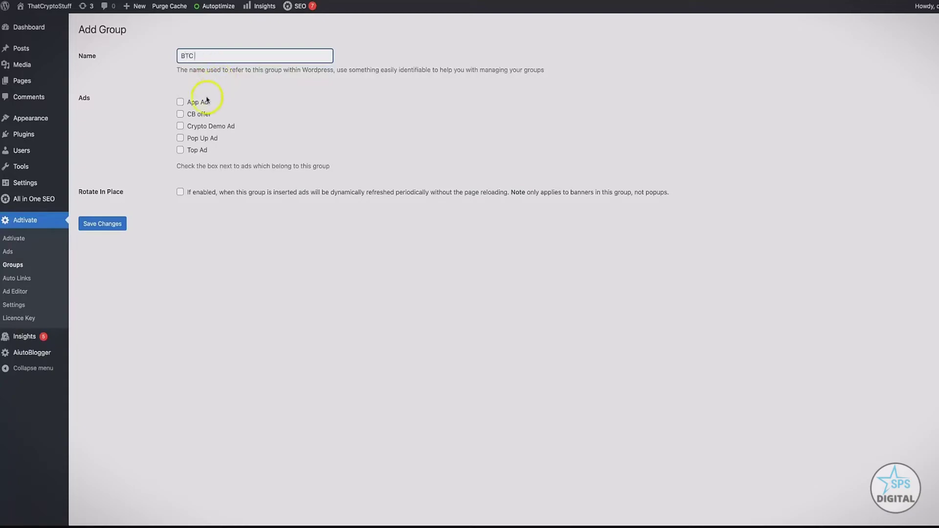
- Assign Pop Up Ad and Crypto Demo Ad to the group, leave Rotate In Place disabled and save the group
click(180, 138)
click(180, 125)
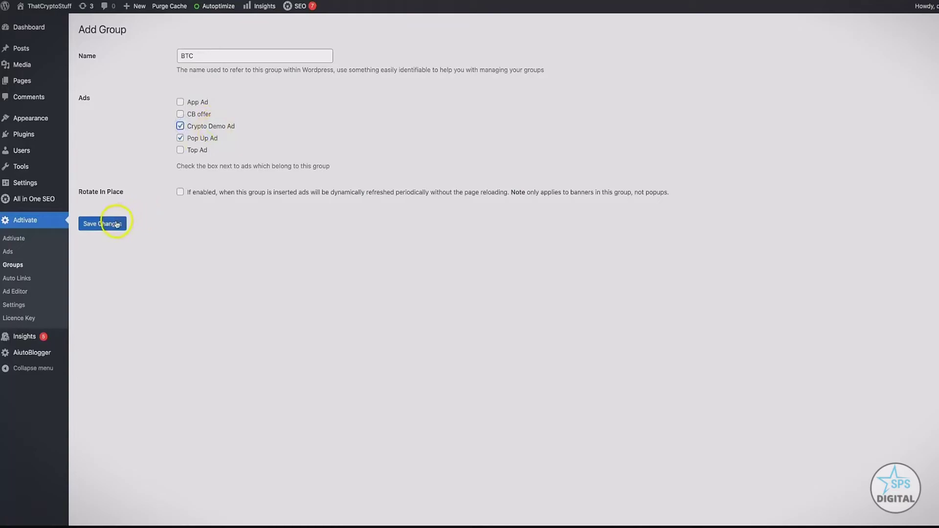
click(180, 192)
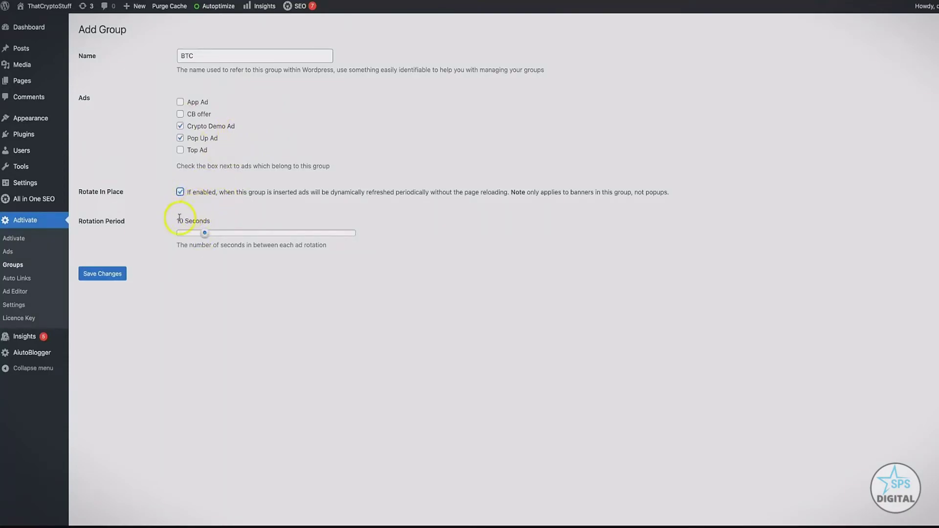
click(180, 192)
click(106, 230)
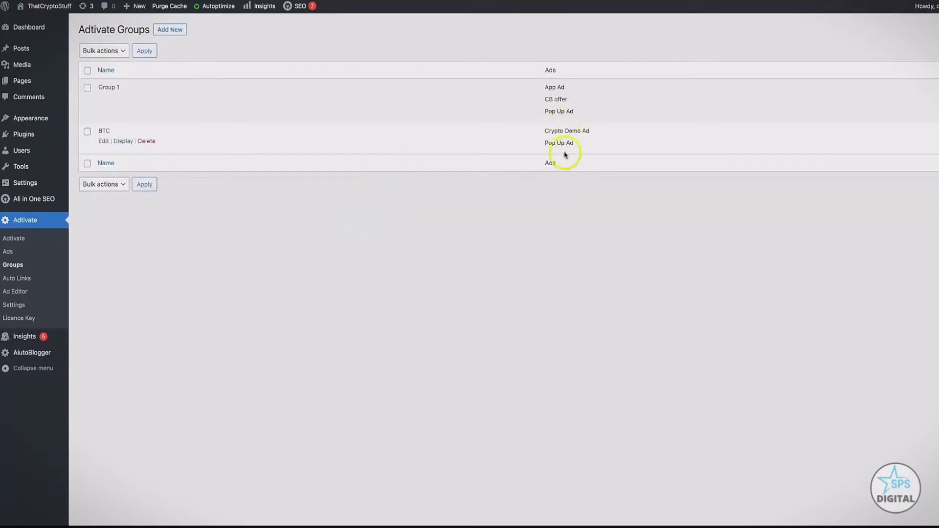
- In the Adtivate display settings, replace the Bitcoin category's CB offer, Pop Up Ad and Top Ad with Group 1
click(22, 305)
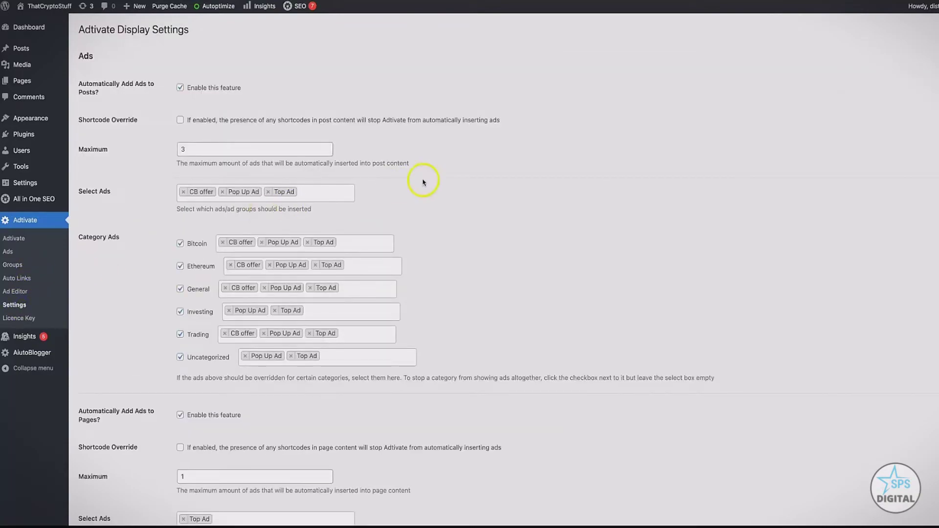
click(365, 242)
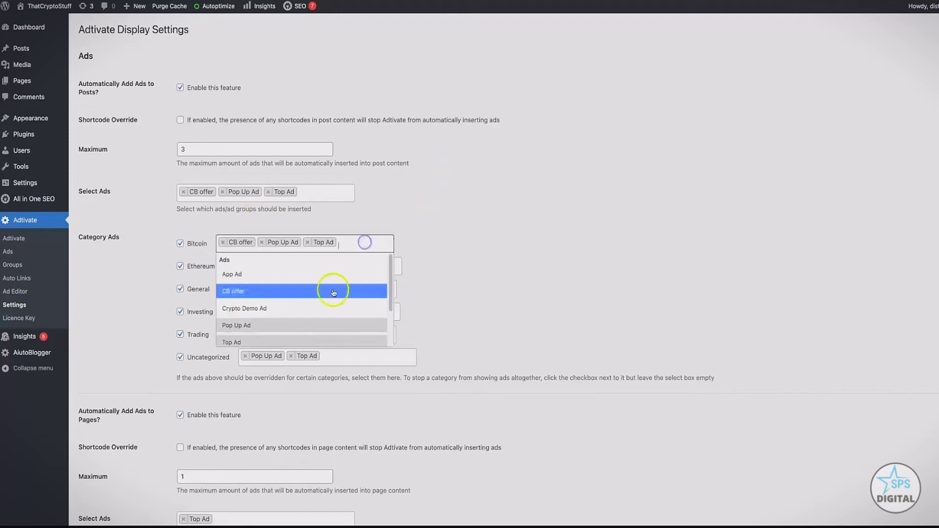
scroll(325, 289, down, 3)
click(251, 334)
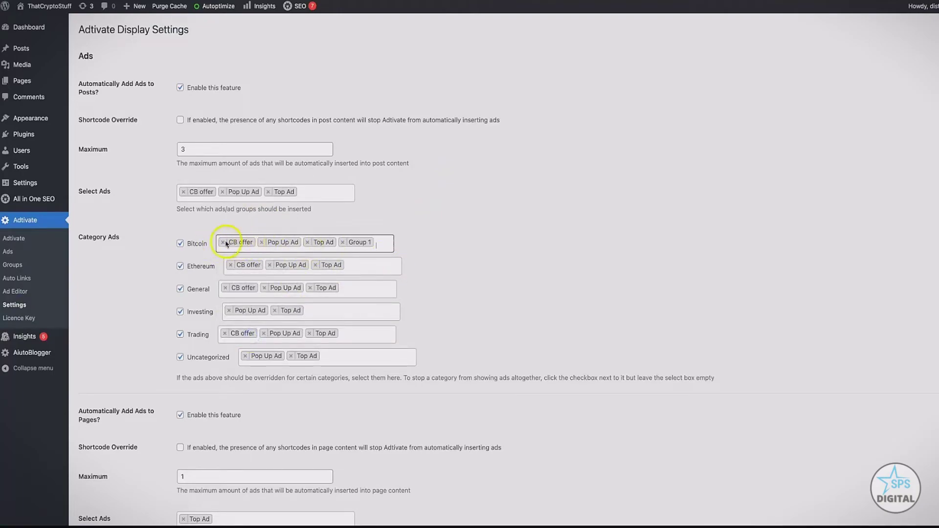
click(223, 242)
click(223, 242)
click(223, 242)
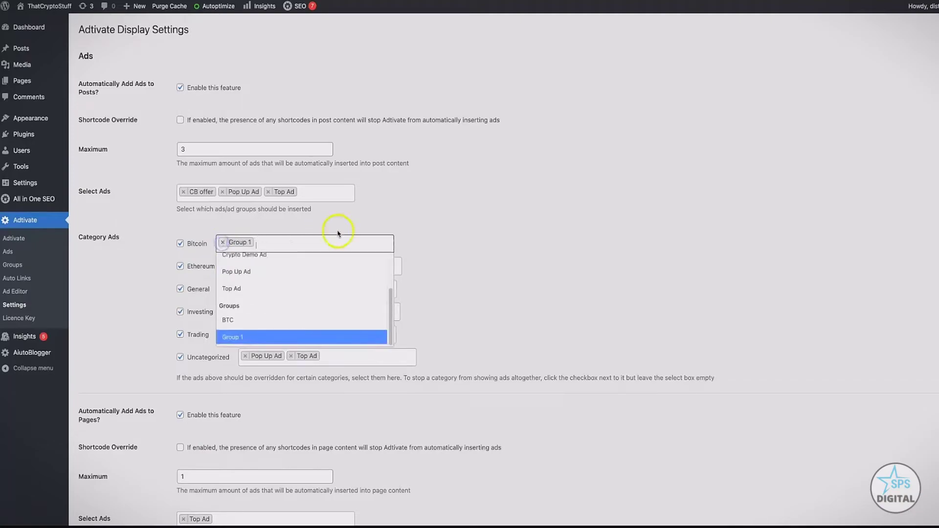
click(339, 234)
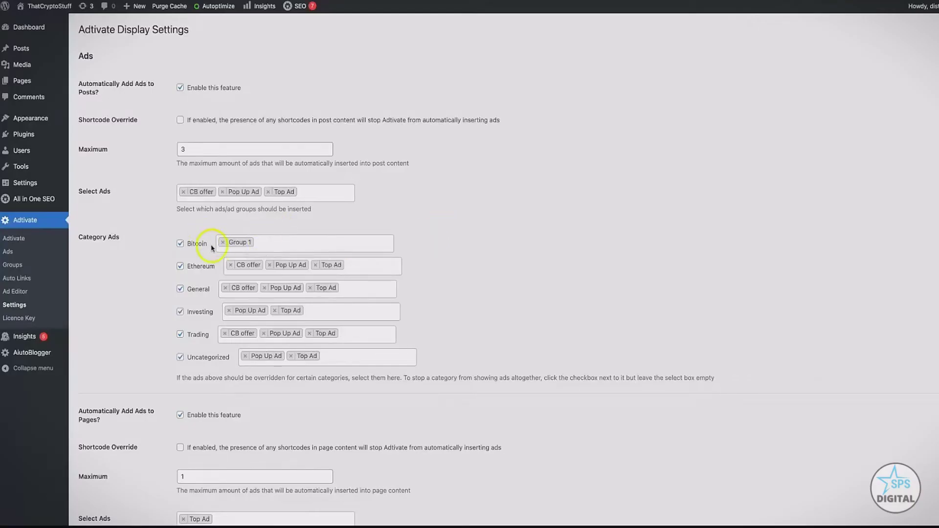
click(480, 221)
- Set the maximum number of ads automatically inserted into page content to 3
scroll(482, 220, down, 1)
scroll(136, 253, down, 2)
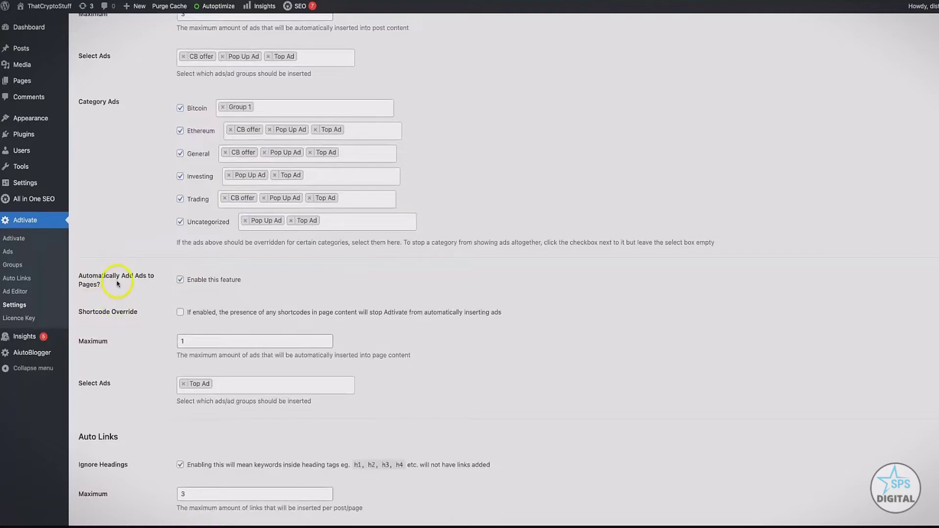
scroll(193, 287, down, 1)
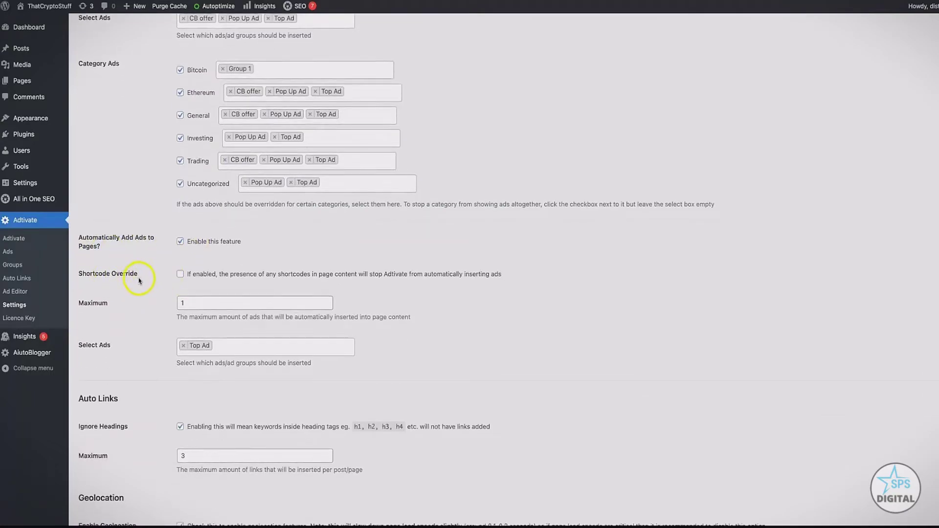
scroll(131, 283, down, 1)
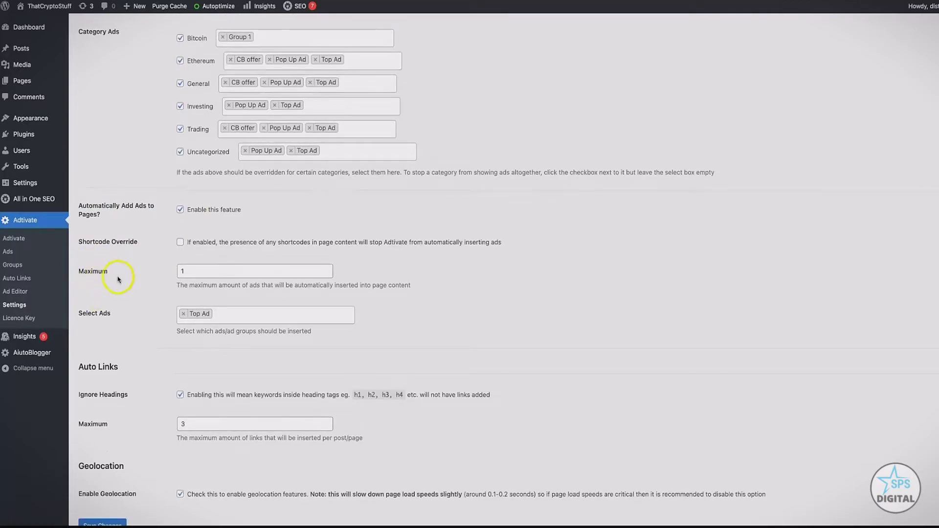
click(186, 272)
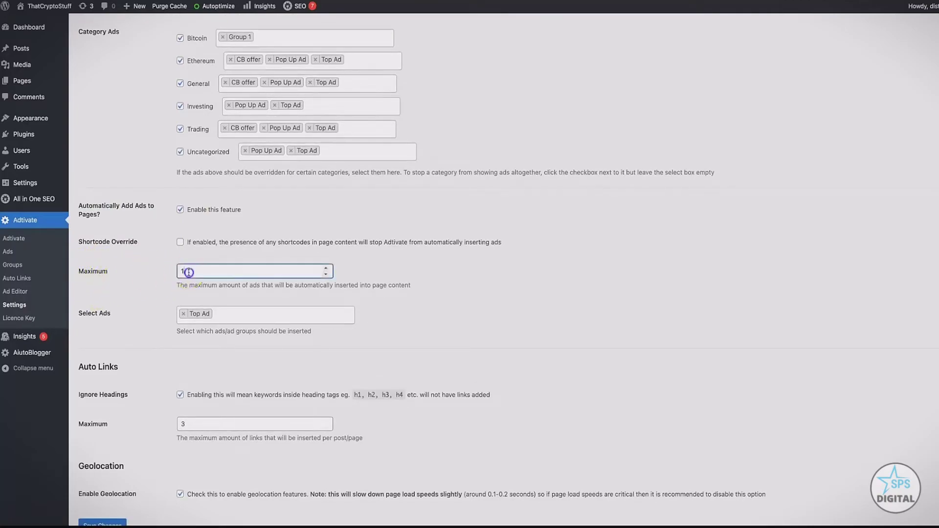
key(BackSpace)
text(3)
click(142, 287)
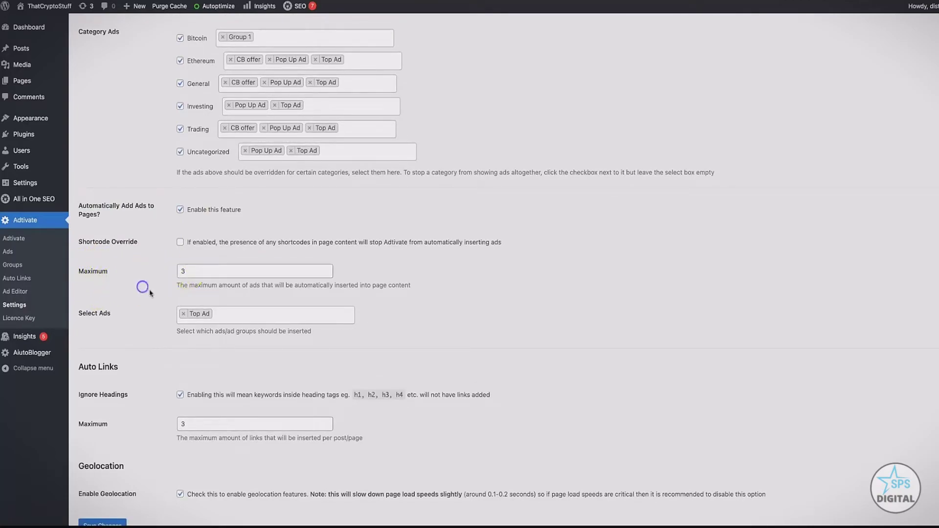
- Review the ads and groups that can be selected for pages, keeping only Top Ad
click(253, 314)
scroll(250, 367, down, 2)
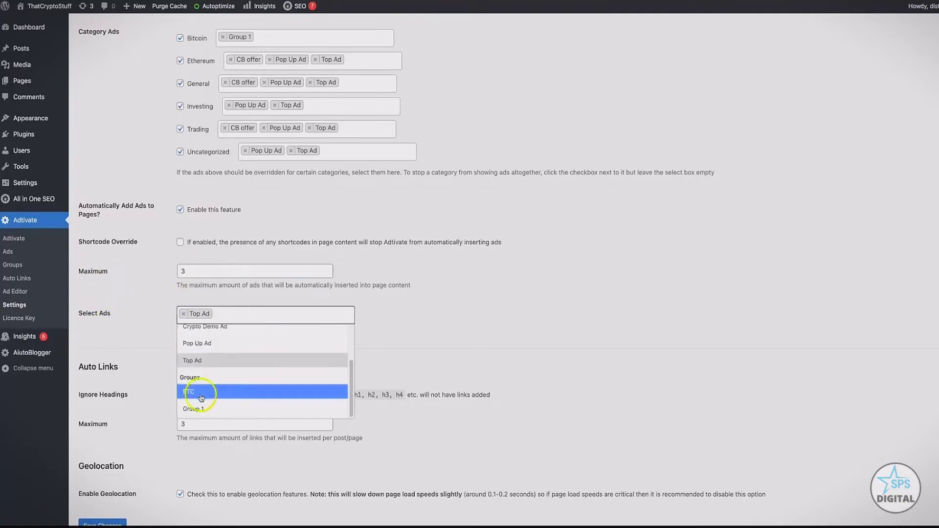
scroll(220, 360, up, 3)
click(420, 307)
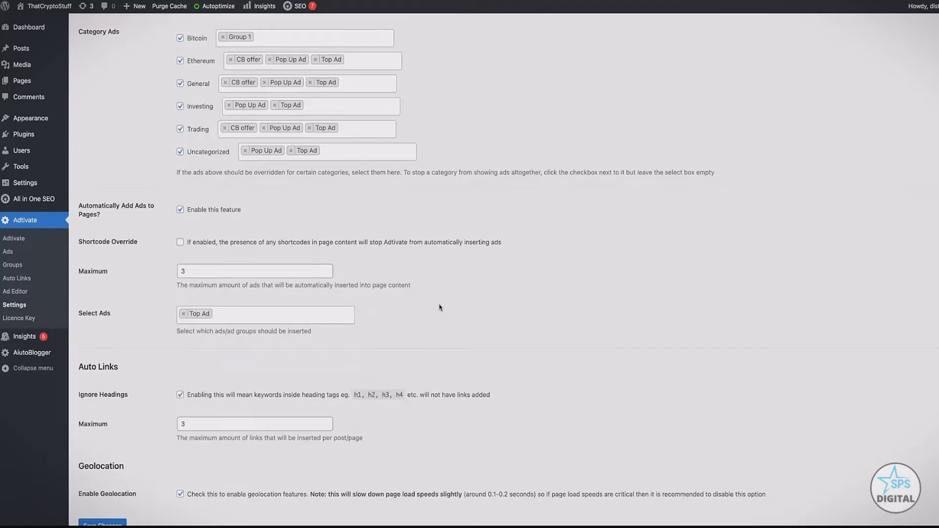
- Examine the auto-linked keywords in the published post "Is Bitcoin A Good Investment?" and save the display settings
scroll(440, 304, down, 1)
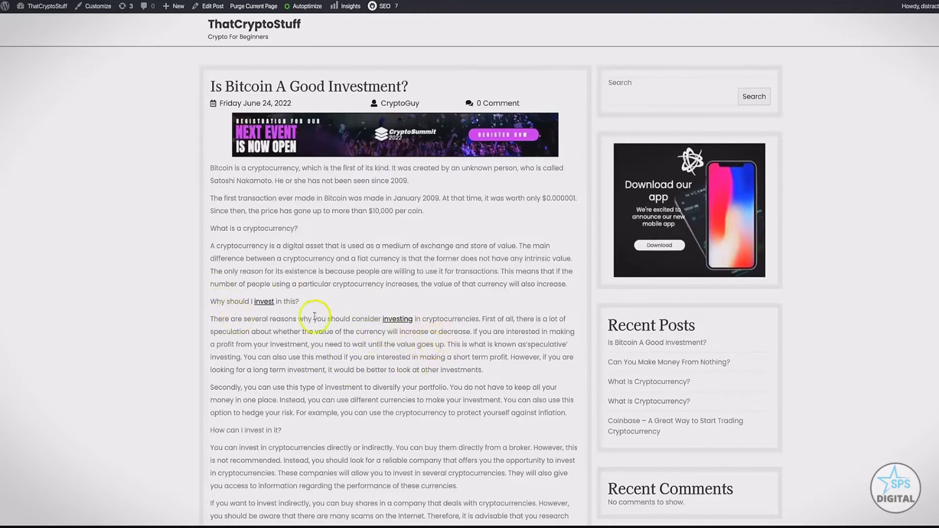
scroll(447, 331, down, 1)
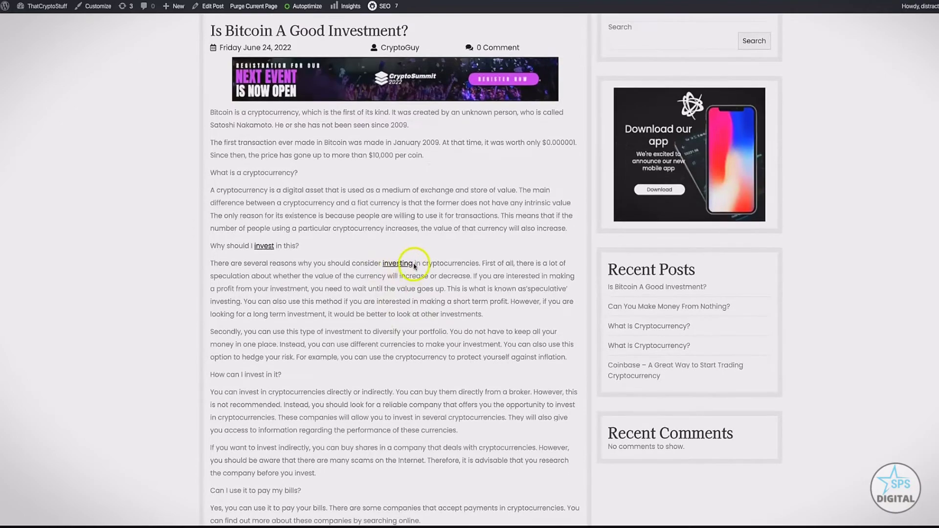
scroll(553, 240, up, 1)
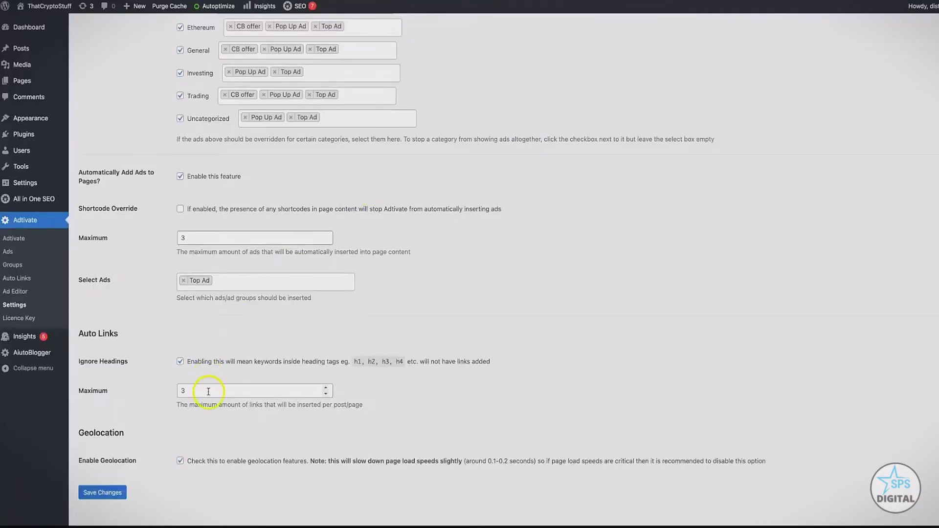
click(194, 363)
click(102, 493)
- Start a new Adtivate auto link and name it Crypto Offers
click(36, 279)
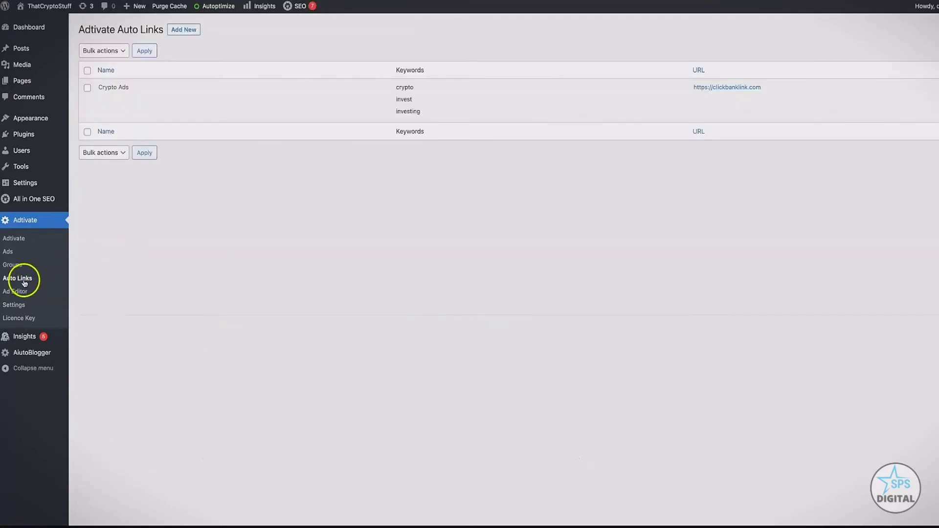
click(191, 270)
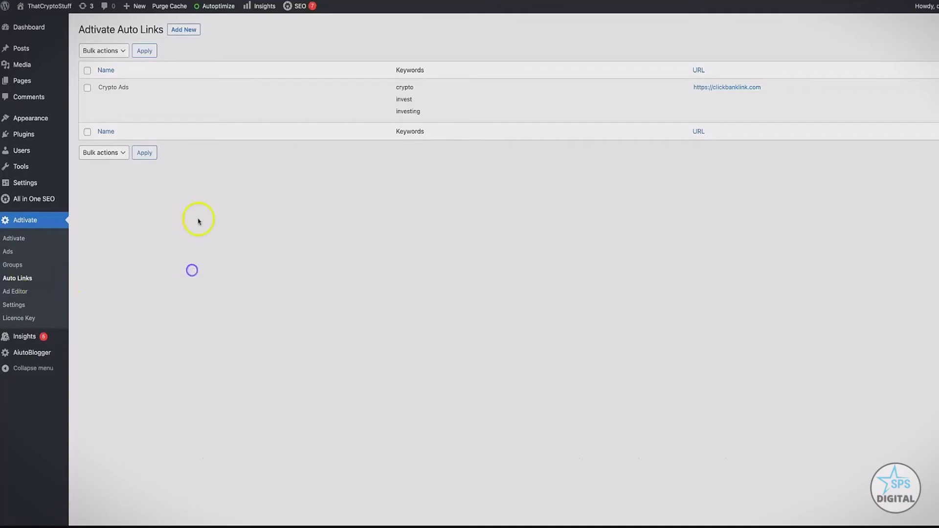
click(186, 30)
click(212, 48)
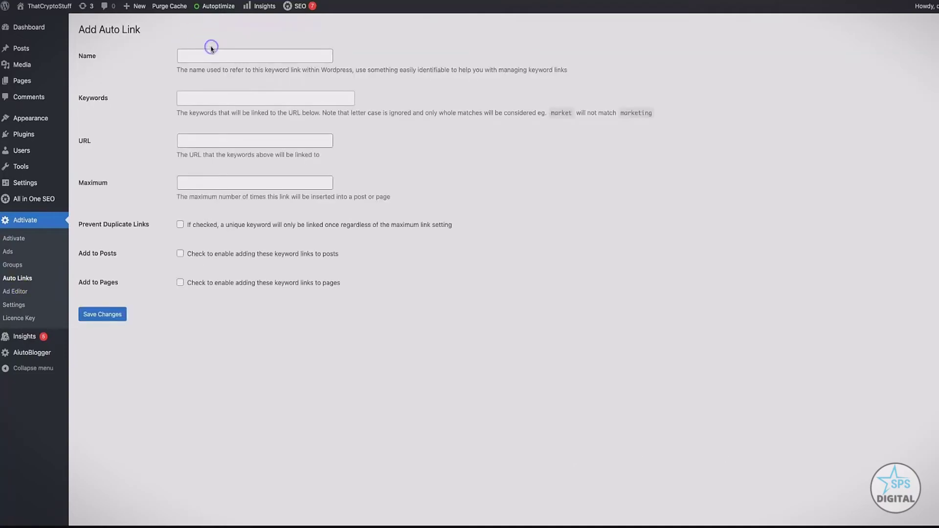
text(Crypto Offers)
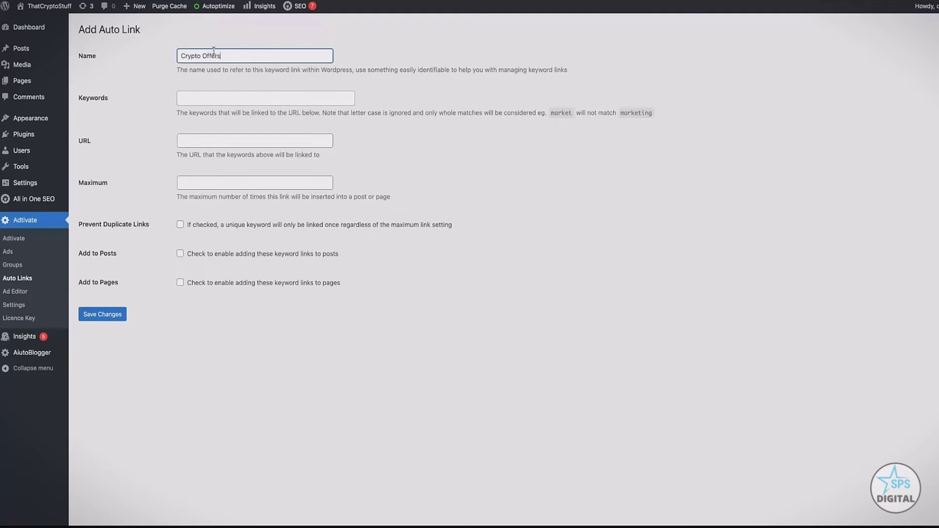
- Add "crypto" as a keyword for the auto link
click(227, 99)
text(crypt)
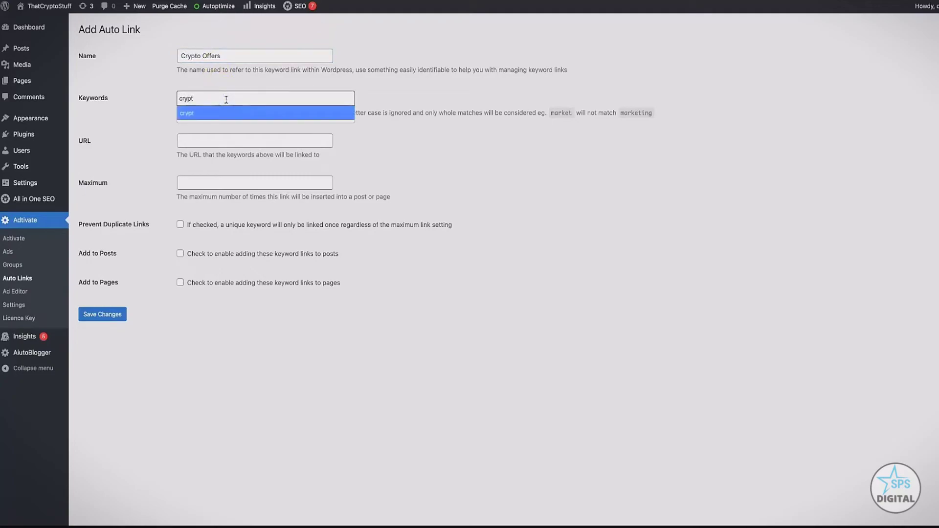
text(o)
click(226, 114)
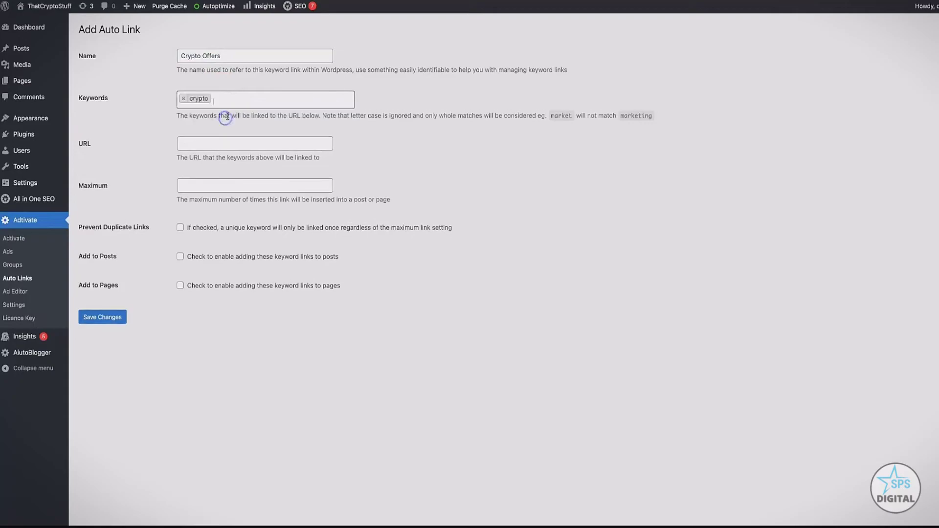
- Add "btc" as a second keyword for the Crypto Offers auto link
text(c)
key(BackSpace)
text(b)
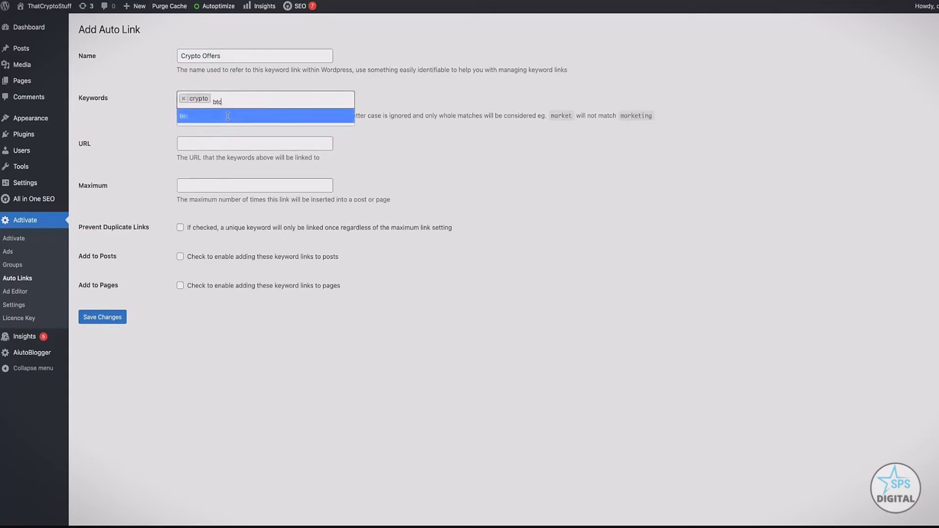
text(tc)
click(228, 116)
click(270, 144)
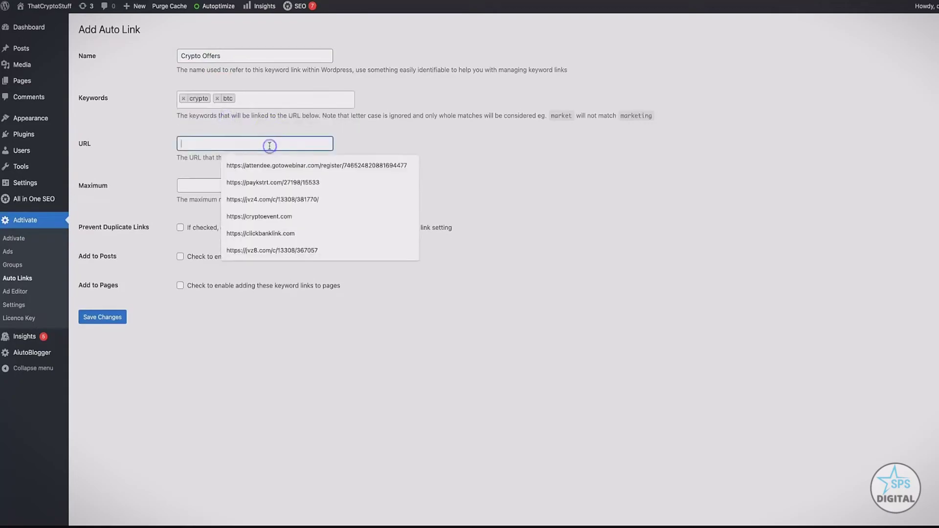
text(https://)
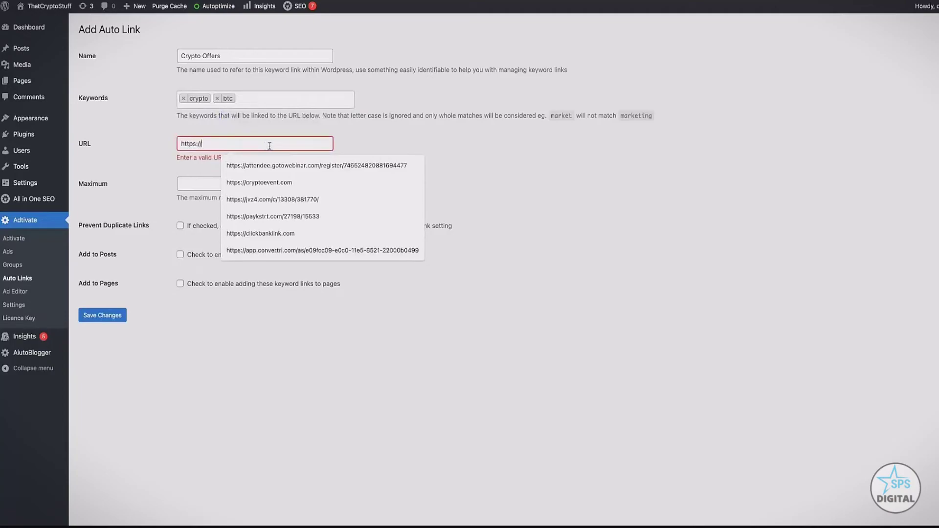
text(clickbanklink.com)
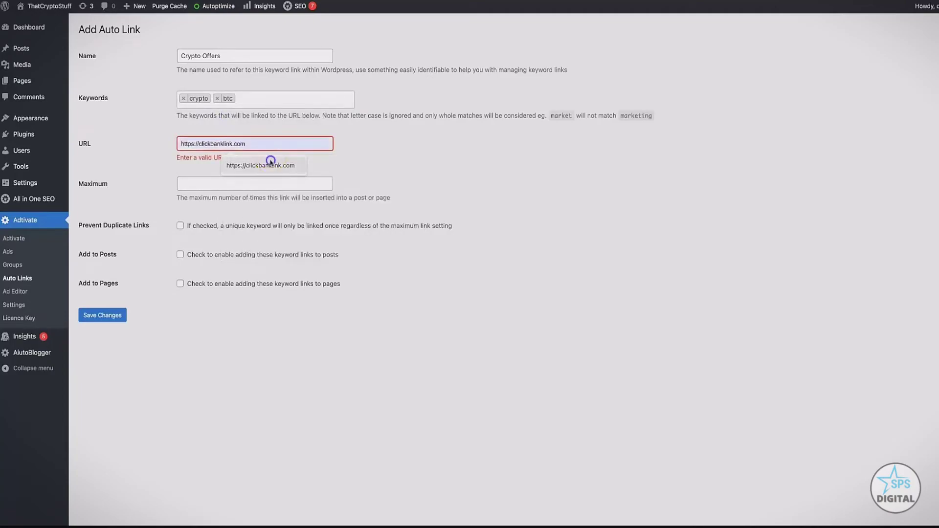
click(270, 163)
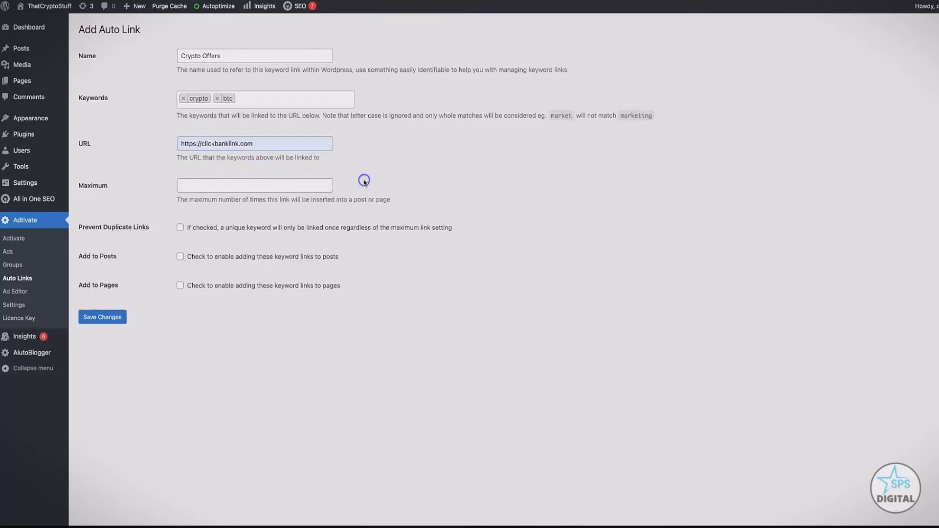
- Limit the auto link to a maximum of 3 insertions and prevent duplicate links
click(269, 183)
text(3)
click(357, 346)
click(180, 229)
- Enable the auto link for posts in the Bitcoin category and for pages, and save it
click(180, 257)
click(180, 287)
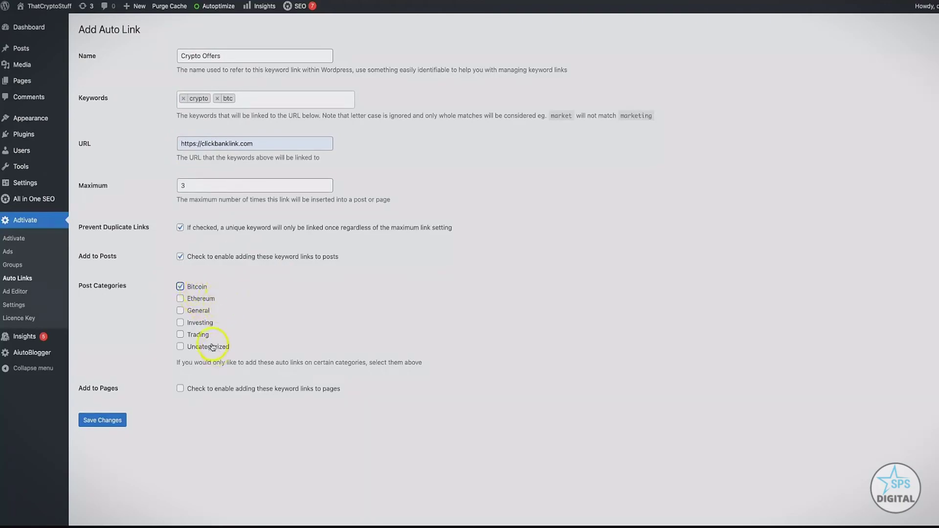
click(180, 389)
click(119, 421)
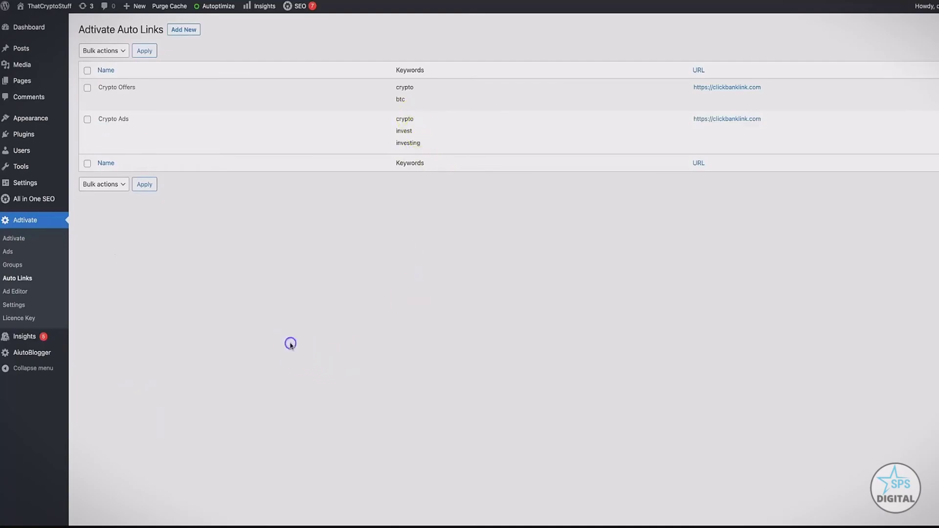
- Start a new Adtivate ad and set its type to Popup
click(14, 254)
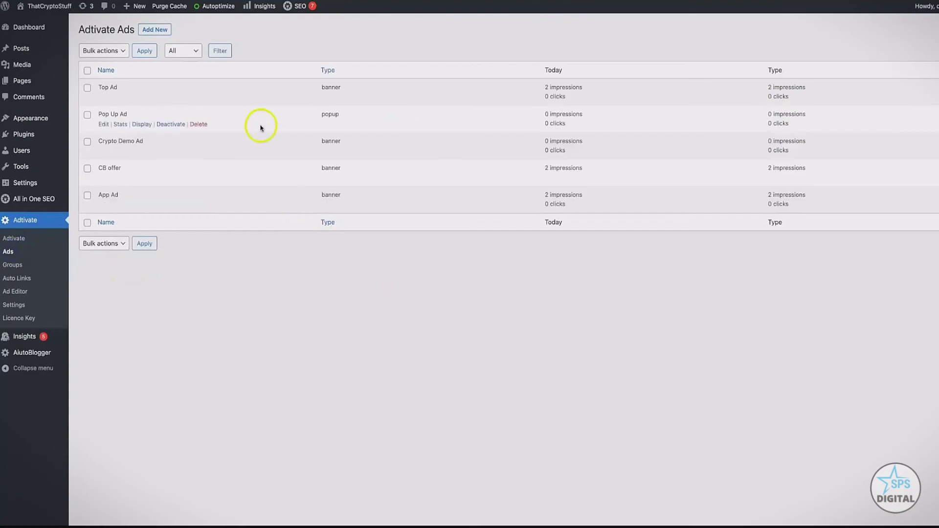
click(162, 29)
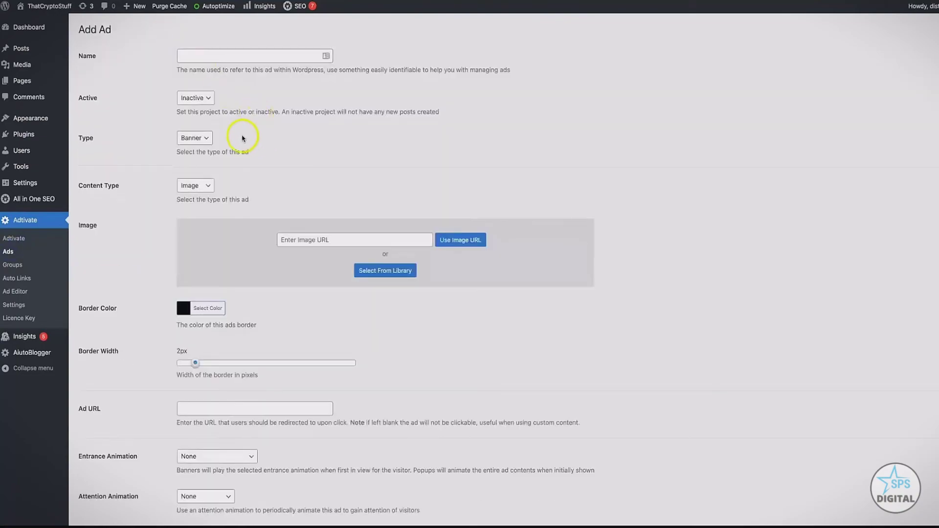
click(195, 138)
click(205, 149)
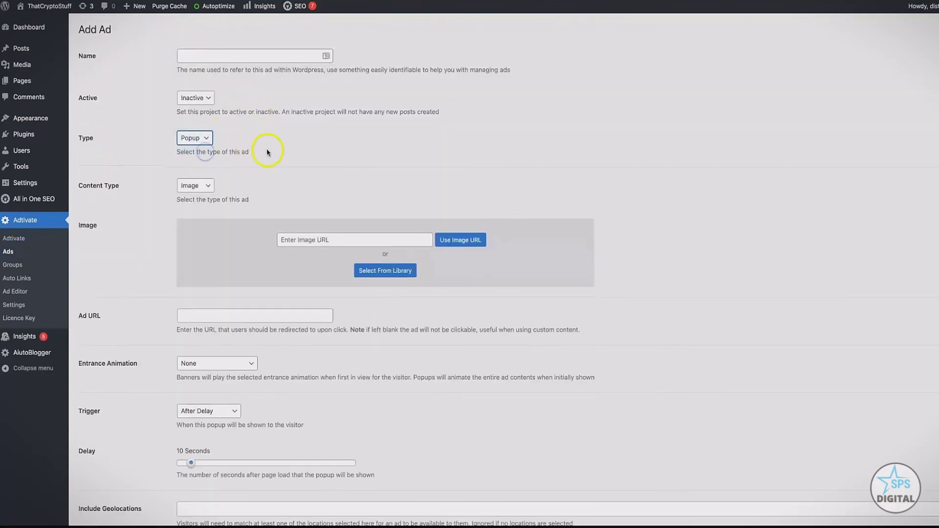
- Review the entrance animations available for the popup ad, keeping None
scroll(268, 149, down, 1)
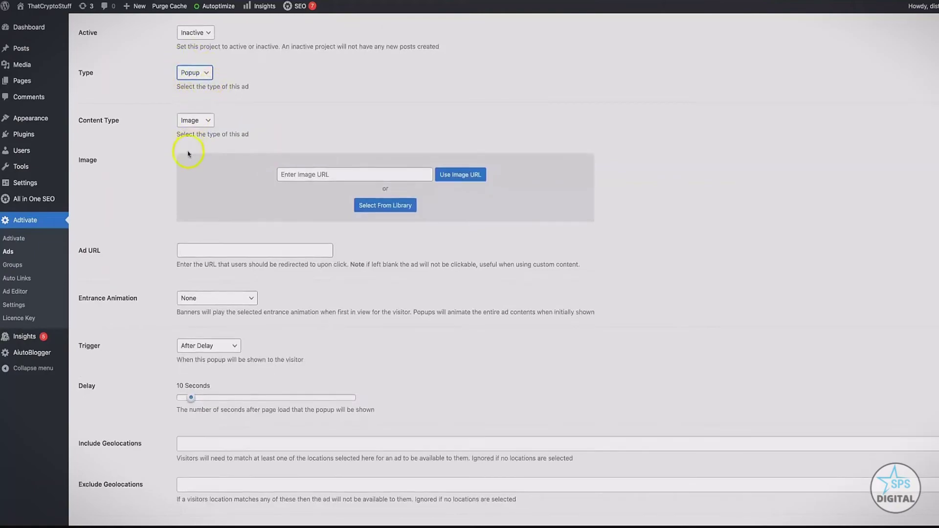
scroll(189, 147, down, 1)
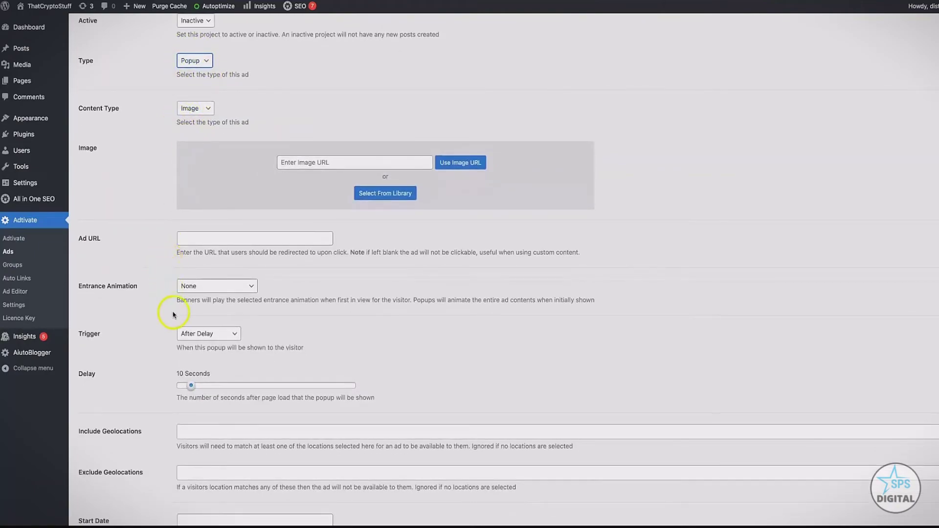
click(208, 289)
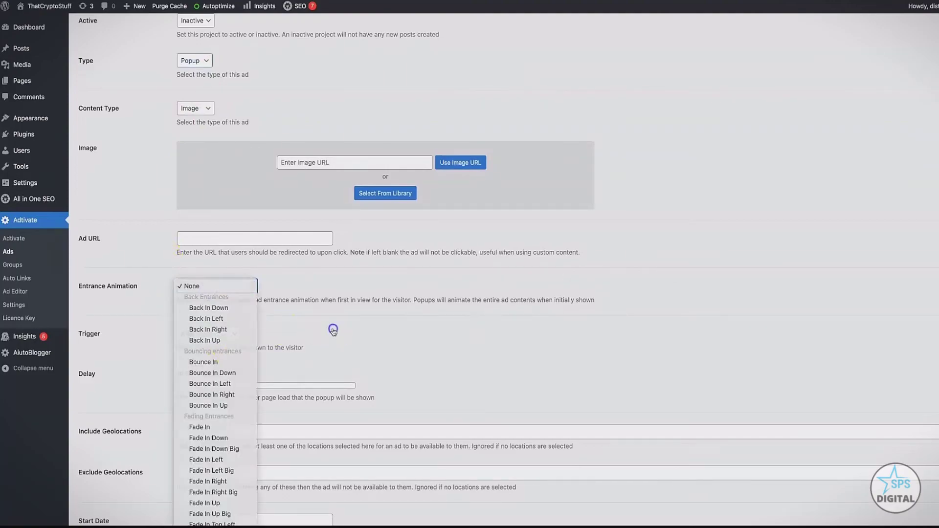
click(191, 286)
- Review the popup's trigger options and choose Manual Trigger
click(223, 334)
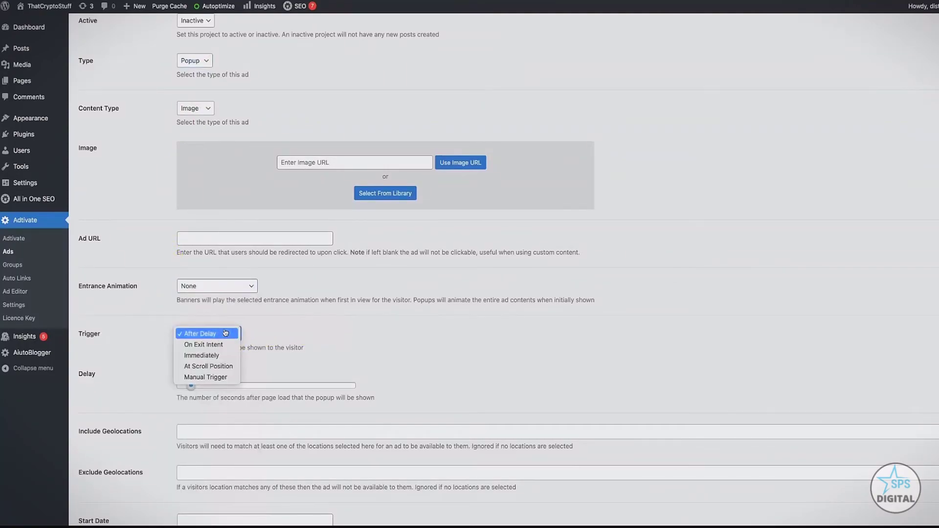
click(222, 334)
click(221, 345)
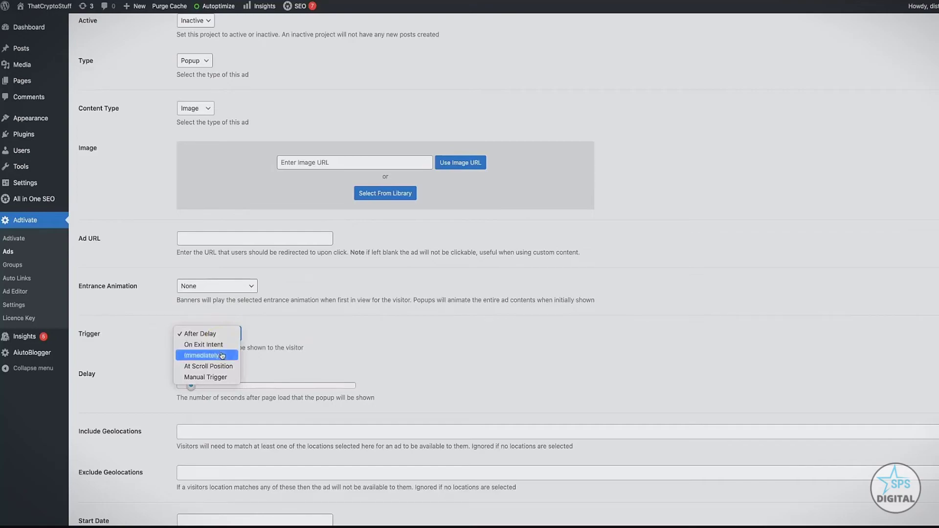
click(230, 380)
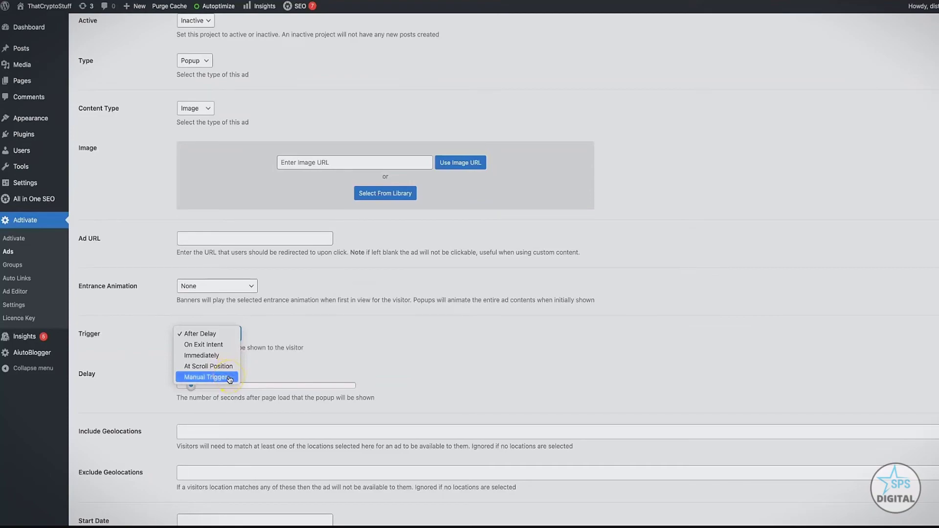
click(221, 380)
click(220, 379)
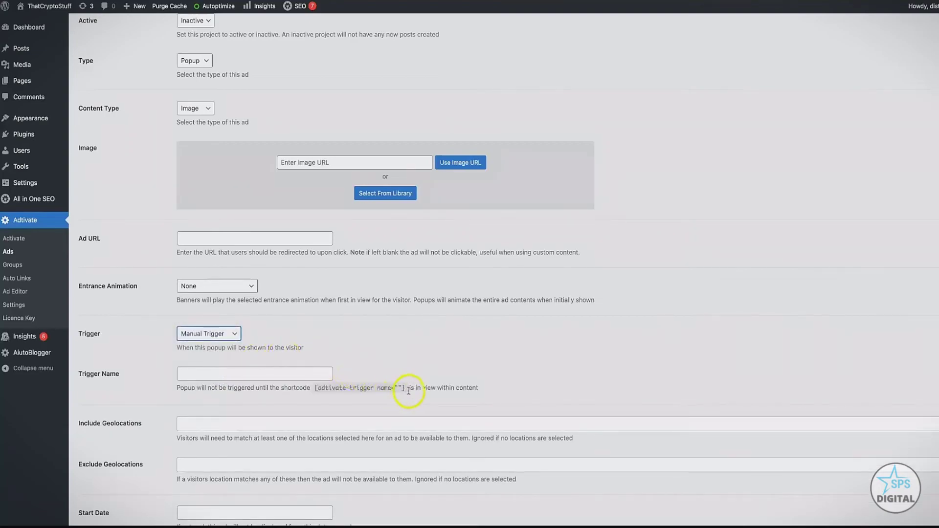
- Name the popup's manual trigger "crypto" and select the whole trigger shortcode
click(317, 374)
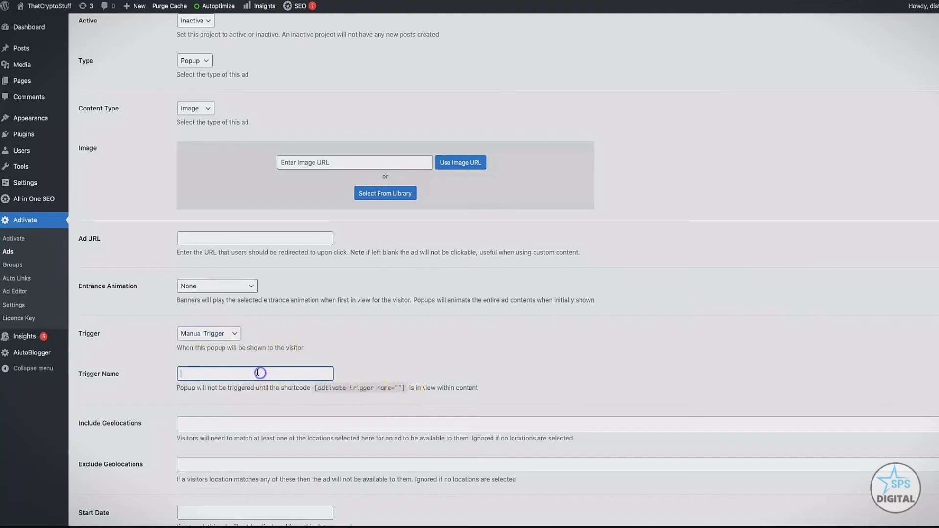
text(tr)
key(BackSpace)
key(BackSpace)
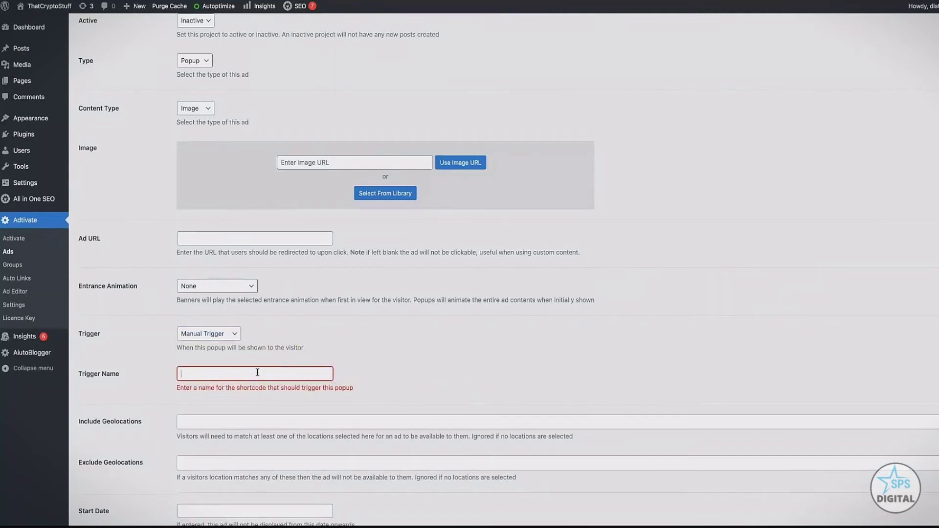
text(cyypt)
key(BackSpace)
key(BackSpace)
key(BackSpace)
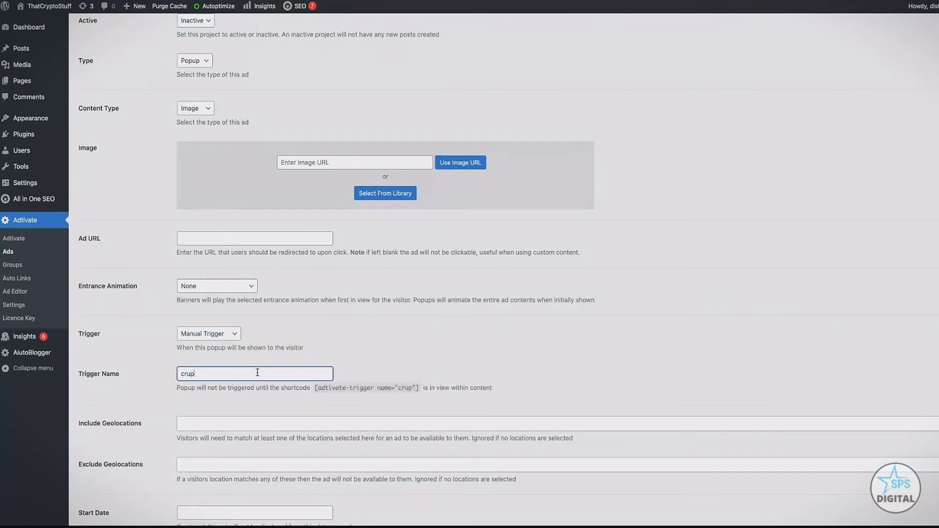
text(yptp)
click(372, 391)
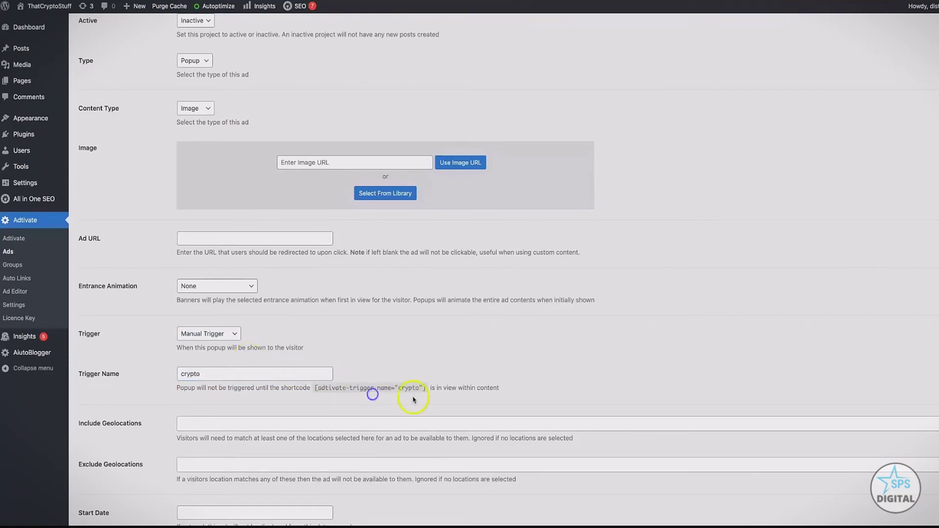
drag(427, 388, 316, 390)
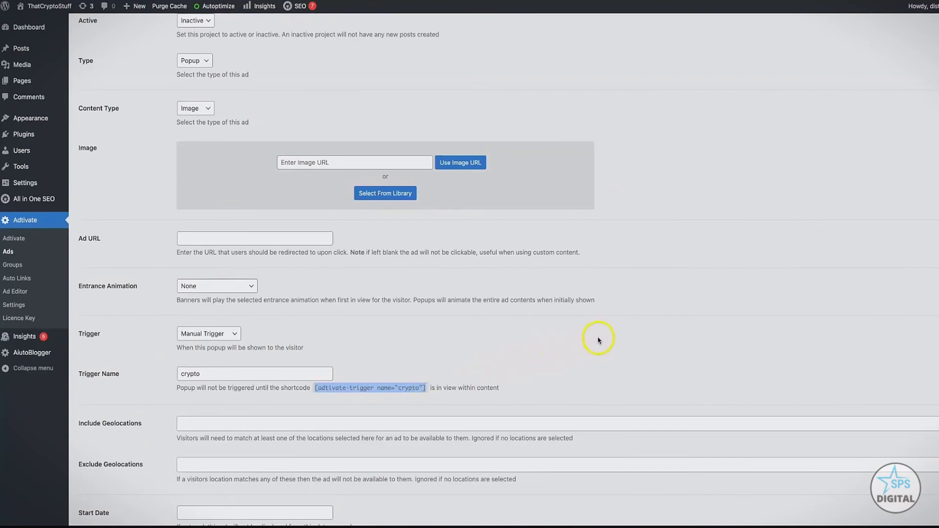
- Look over the popup's geolocation and scheduling settings and its trigger options, keeping Manual Trigger
scroll(599, 341, down, 5)
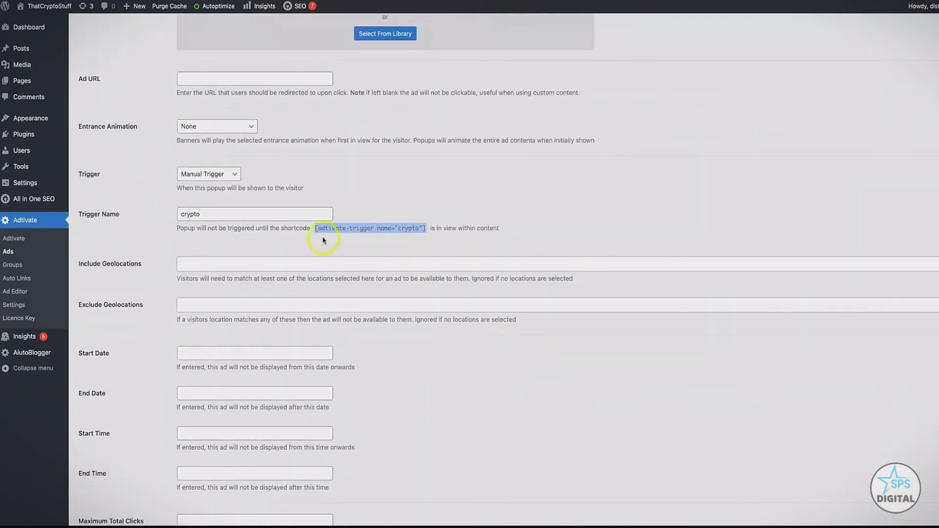
scroll(353, 263, up, 5)
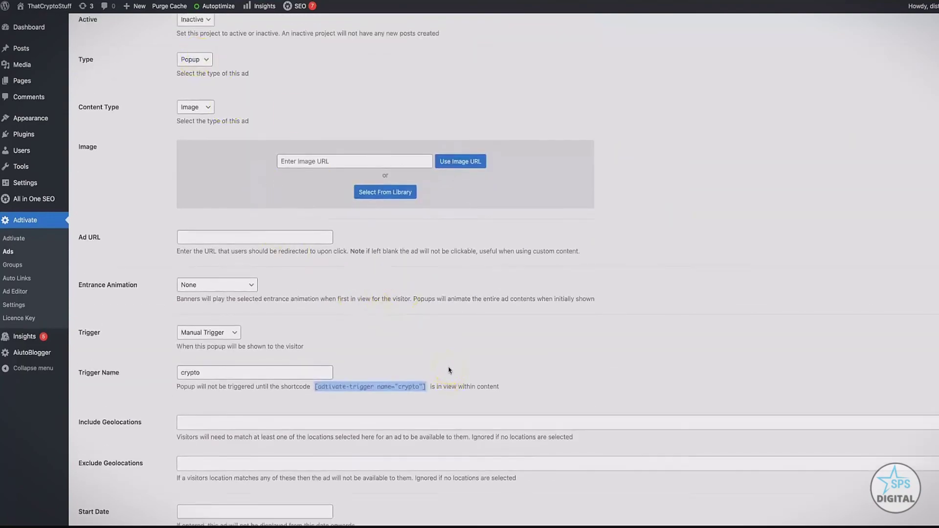
scroll(300, 379, up, 1)
click(224, 370)
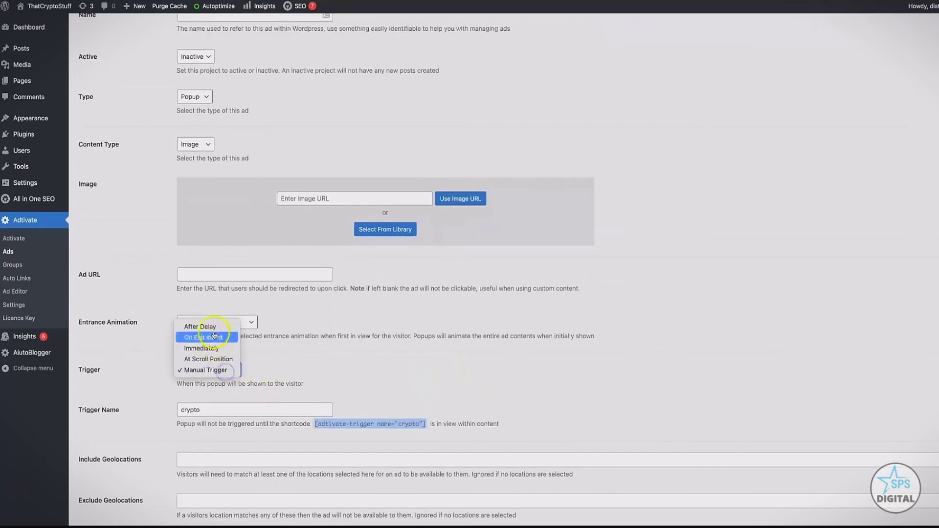
click(348, 366)
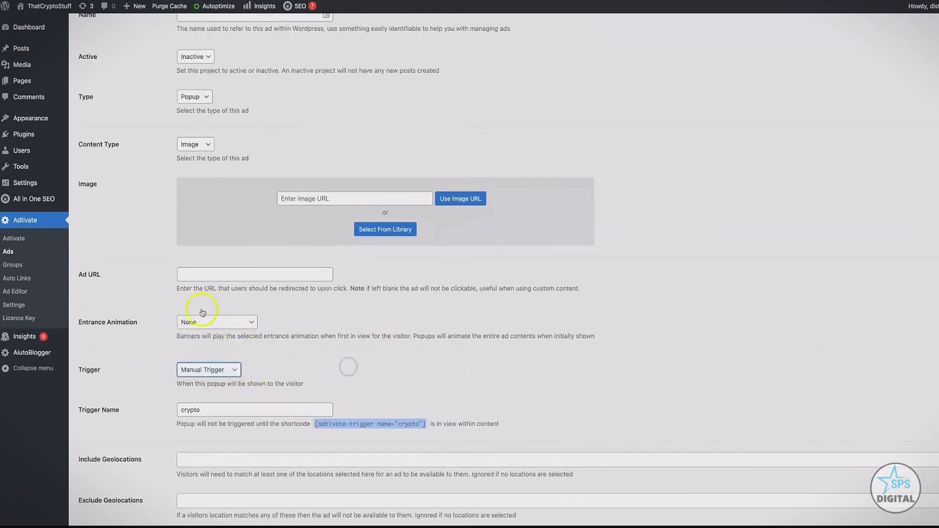
- Leave the new ad unsaved and copy Top Ad's display shortcode from the ads list
click(13, 253)
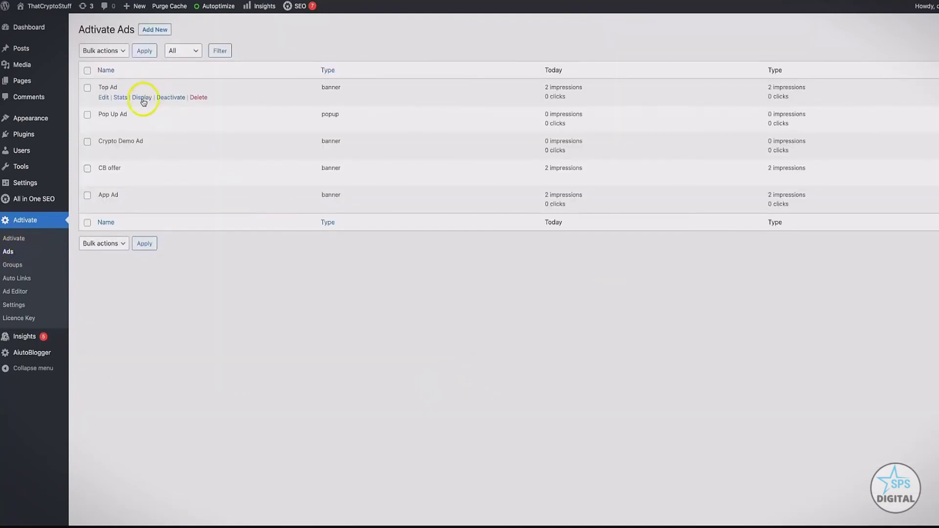
click(142, 98)
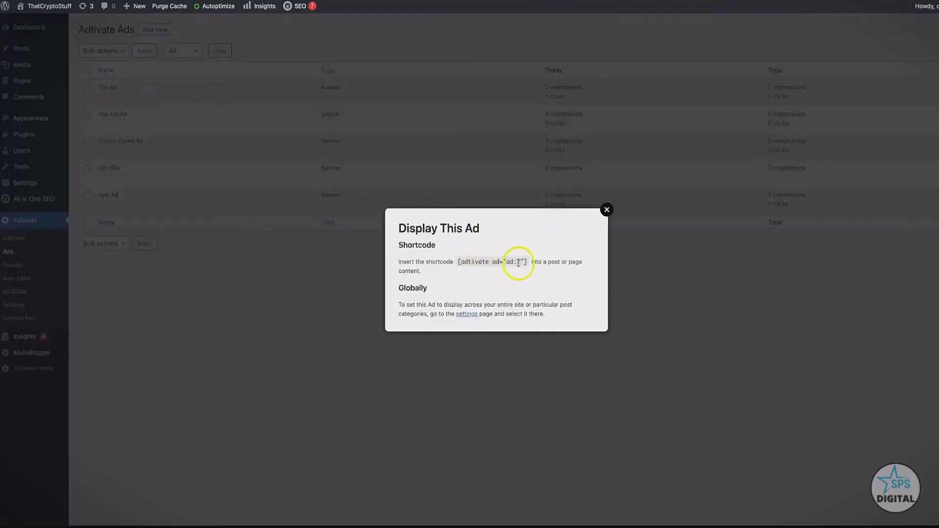
drag(529, 263, 460, 262)
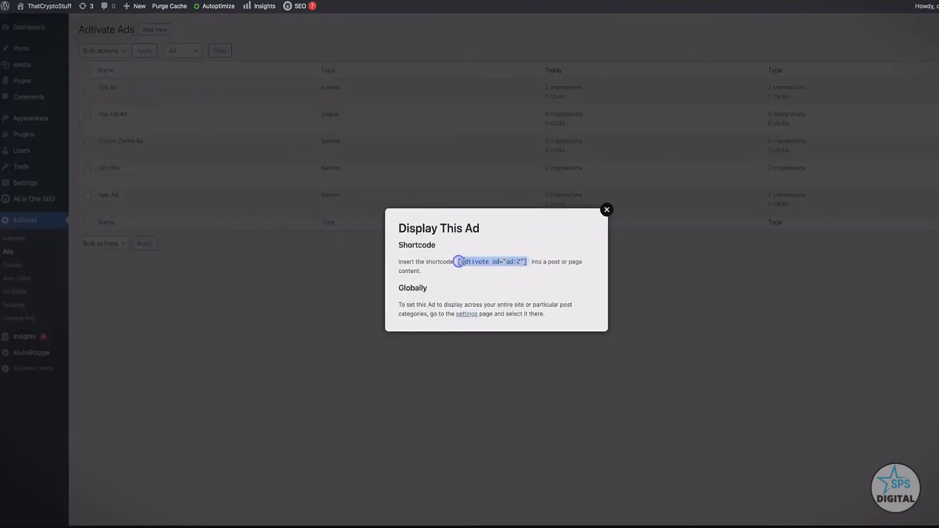
click(344, 301)
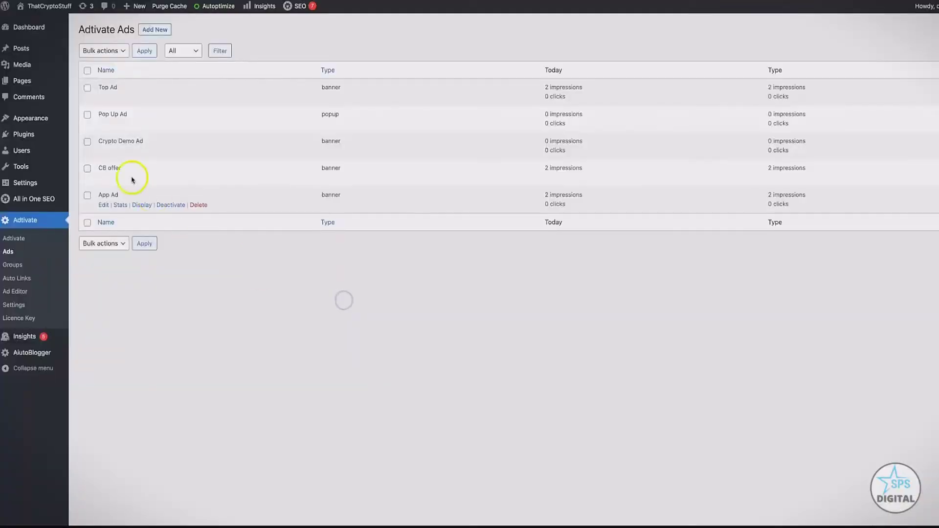
- Edit the post "Is Bitcoin A Good Investment?" and insert the shortcode [adtivate ad="ad:2"] after "currency will also increase."
mouse_move(22, 48)
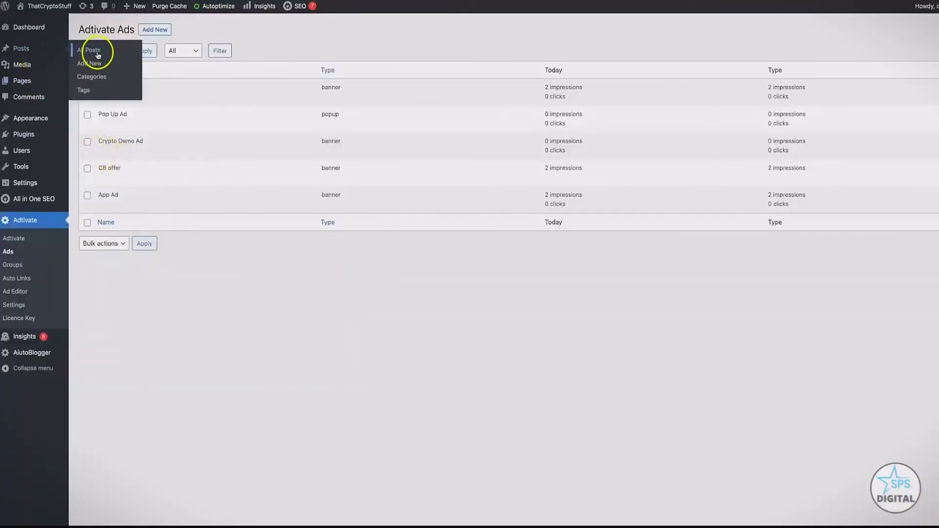
click(98, 54)
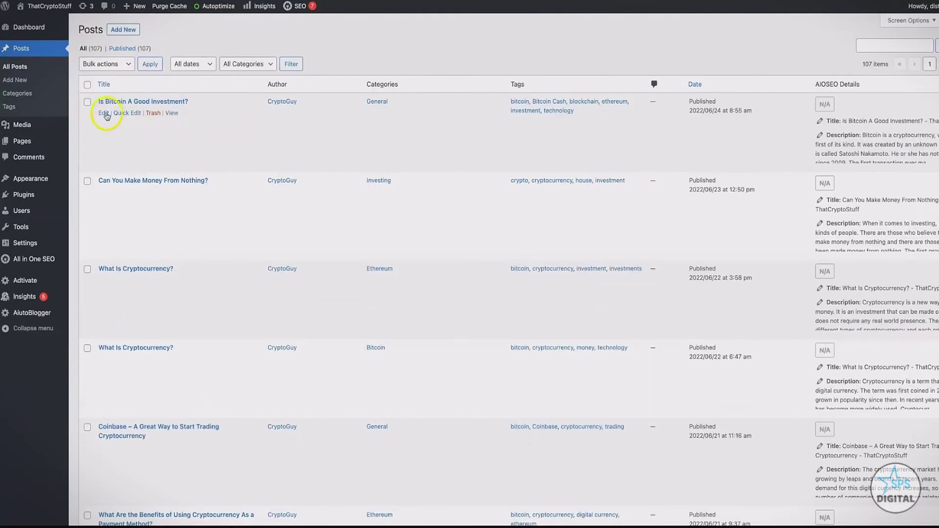
click(104, 114)
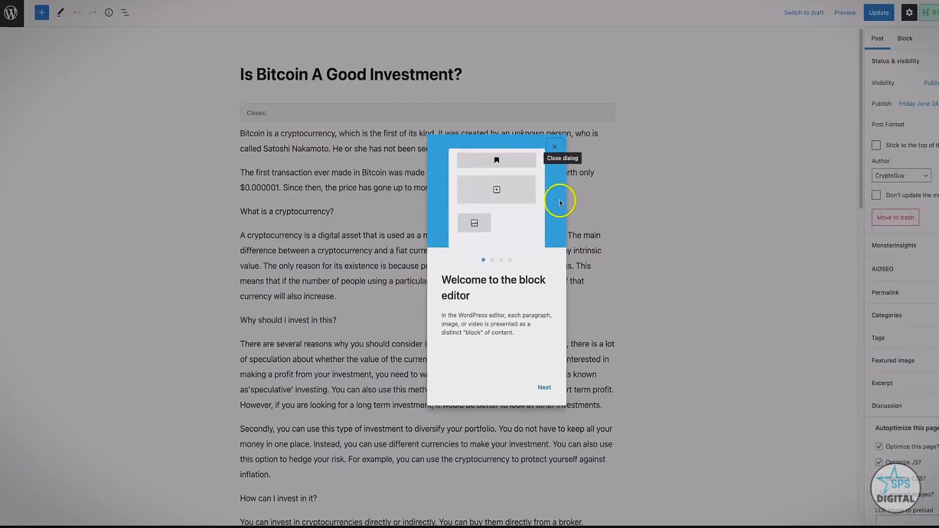
click(554, 146)
click(346, 296)
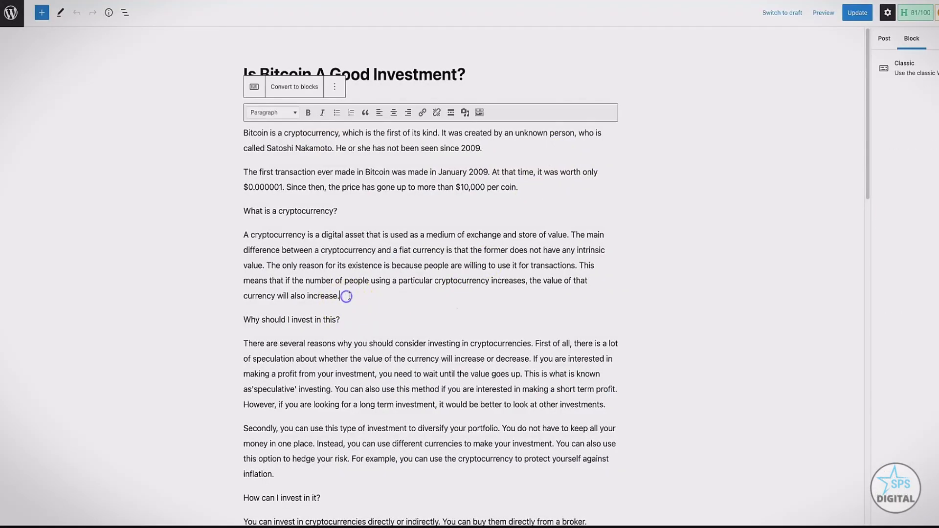
text([adtivate ad="ad:2"])
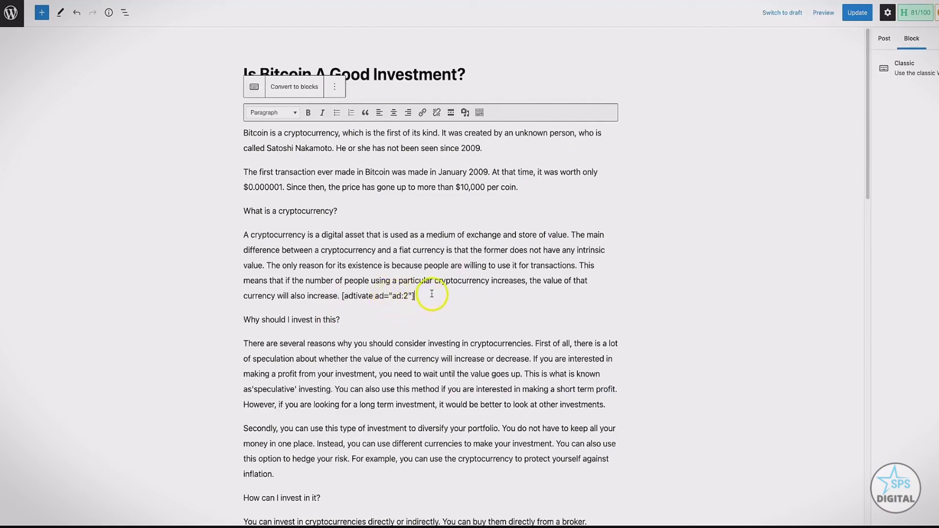
- Leave the post editor, discarding the unsaved changes, and open the site's widget areas
click(14, 16)
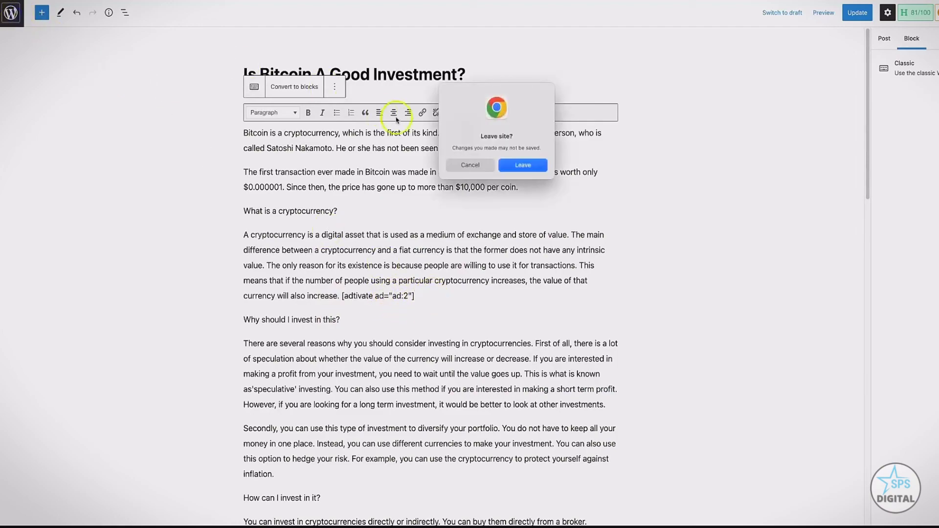
click(523, 165)
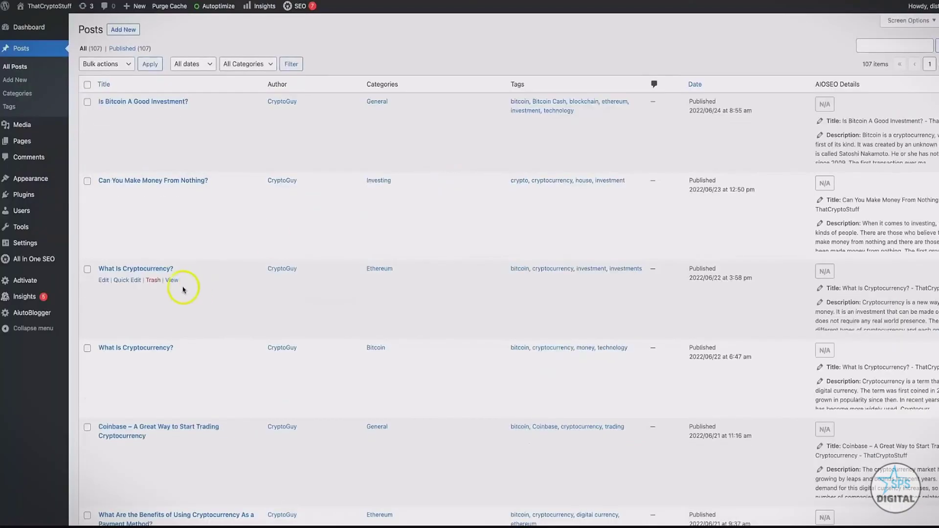
mouse_move(37, 177)
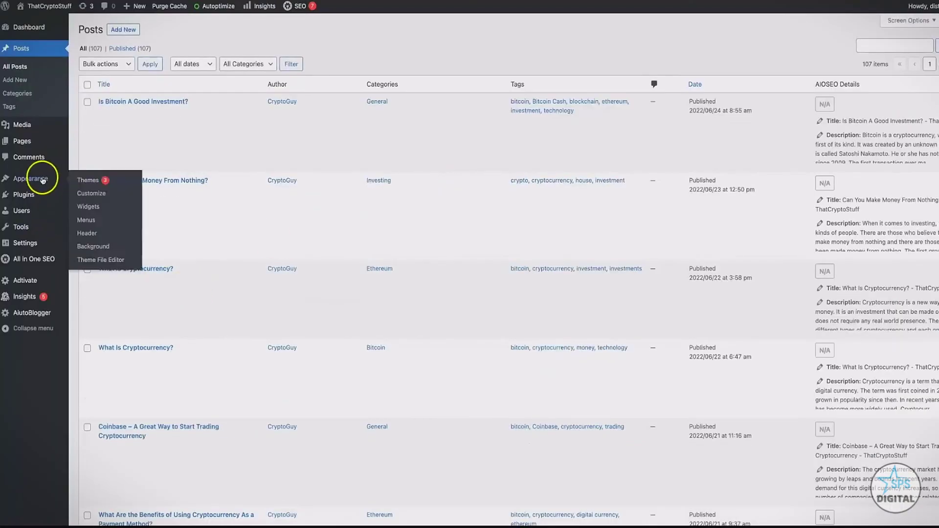
click(93, 206)
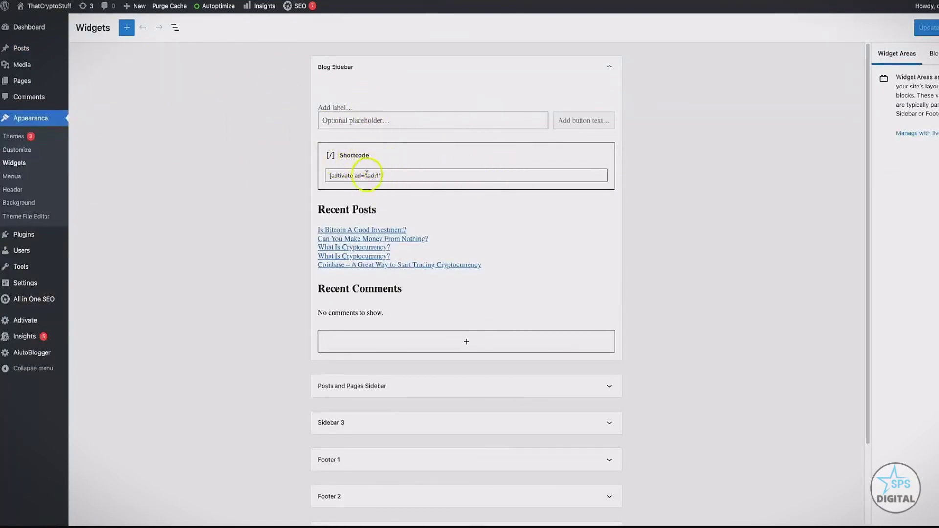
- Add a Shortcode block containing [adtivate ad="ad:2"] to the Sidebar 3 widget area and save the widgets
scroll(404, 257, down, 2)
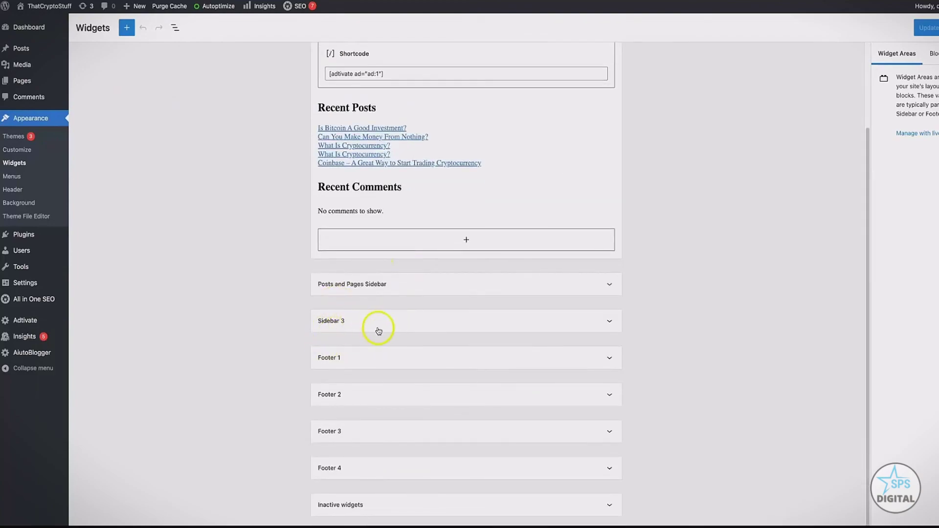
click(592, 328)
click(420, 356)
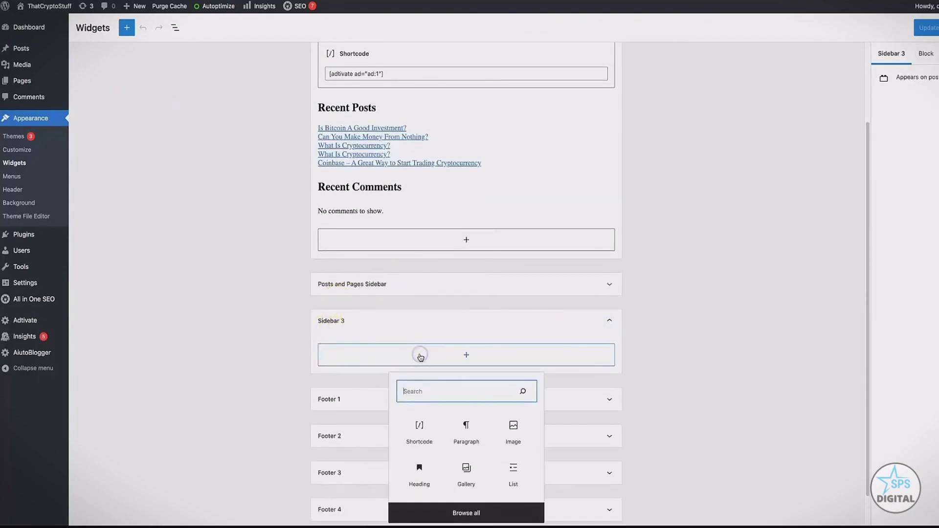
click(420, 431)
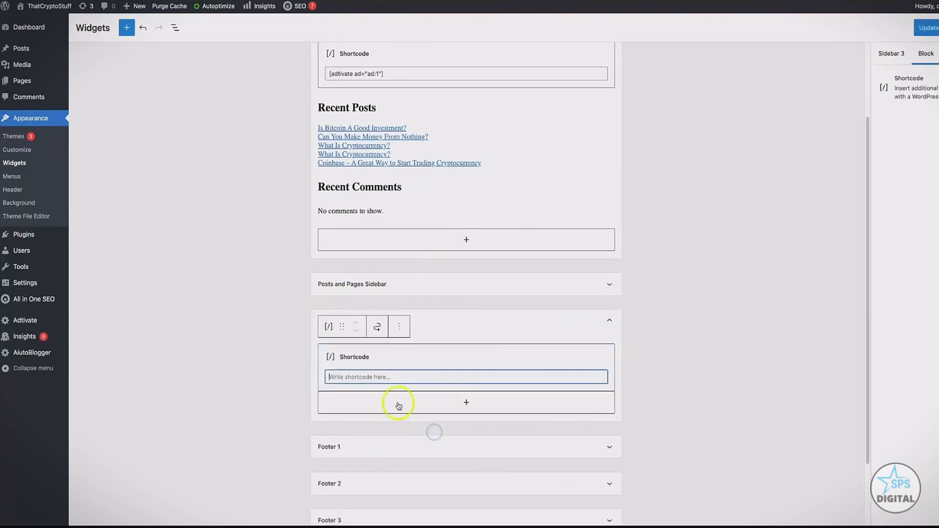
click(387, 378)
text([adtivate ad="ad:2"])
click(739, 325)
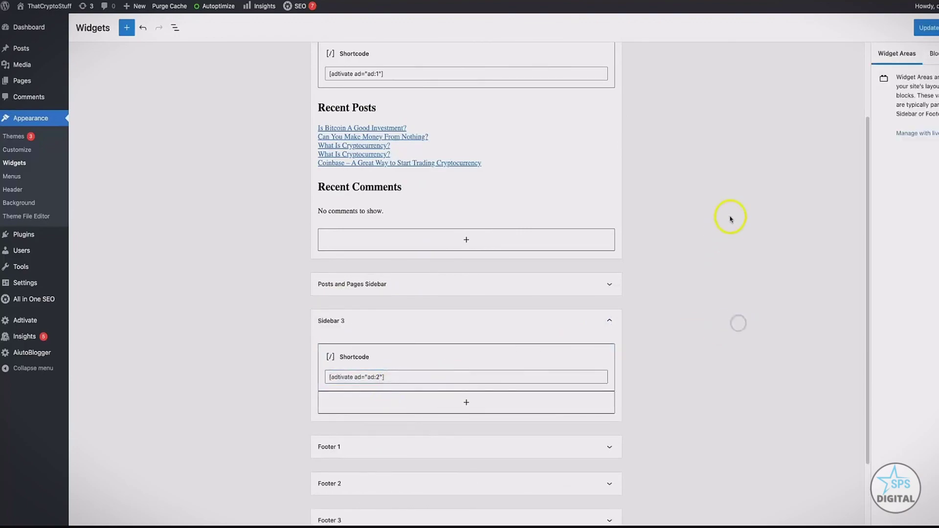
click(926, 27)
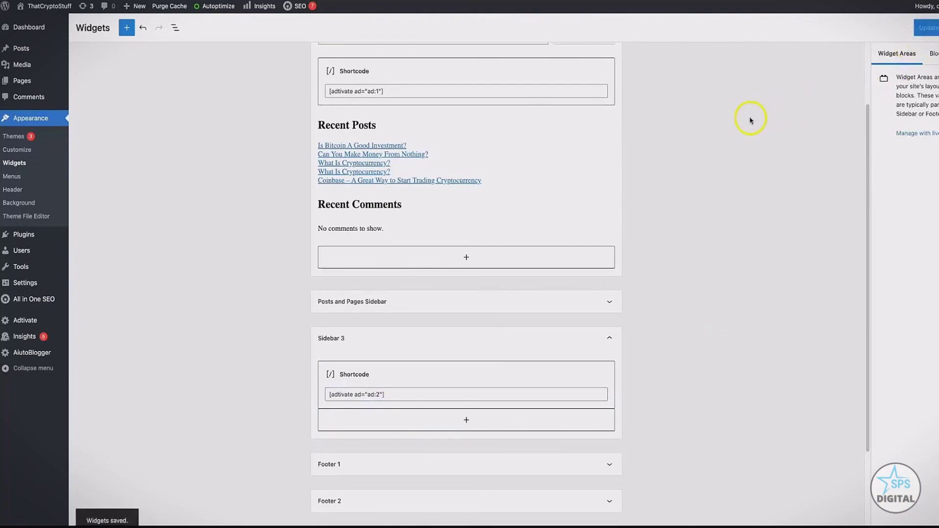